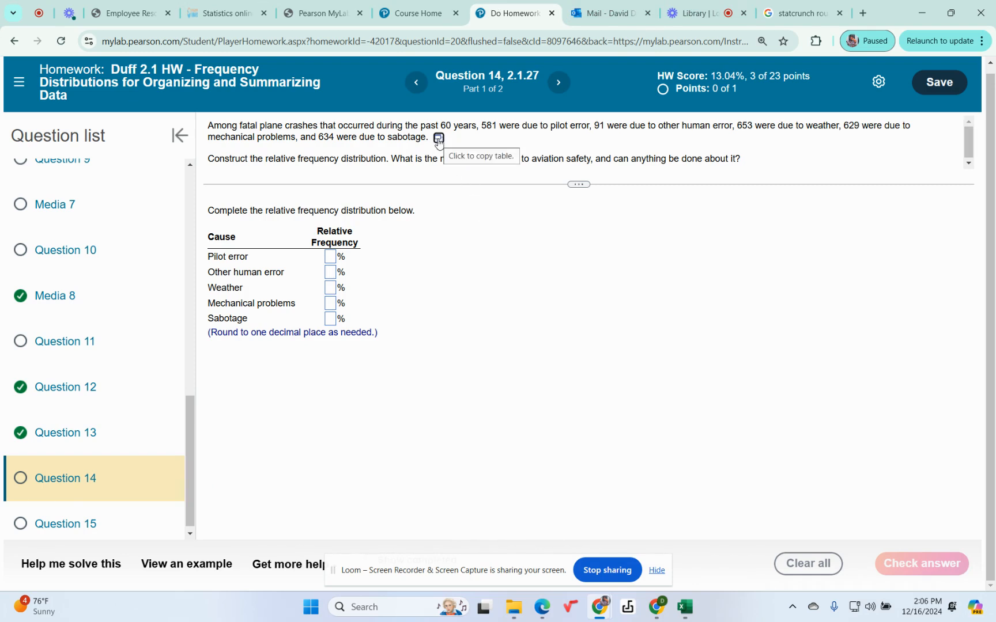
Open the plane crash data table in a maximized StatCrunch window and widen the Cause column to fit its entries
{"action": "left_click", "coordinate": [438, 139]}
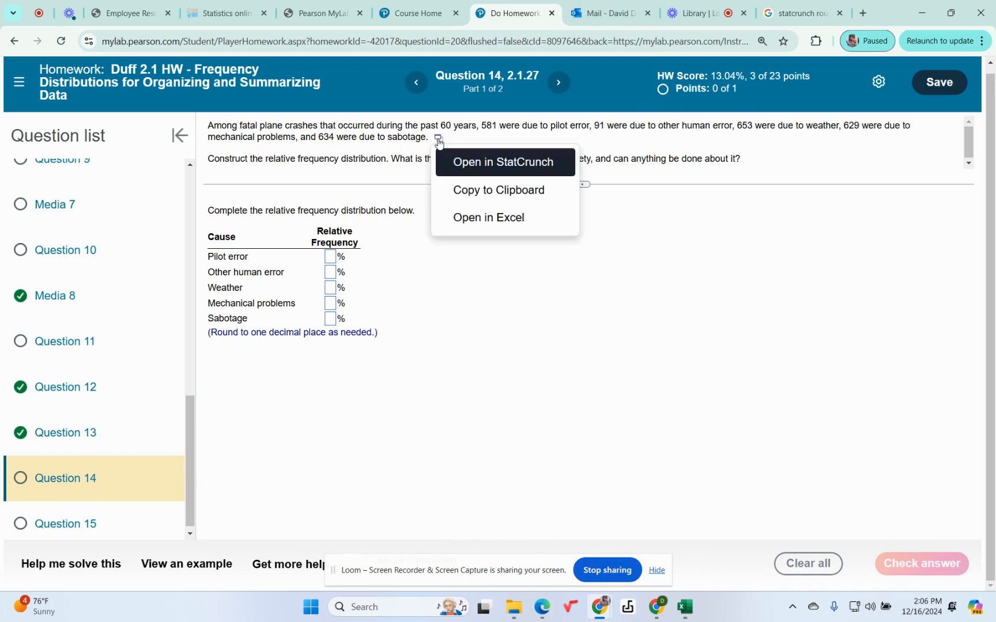
{"action": "left_click", "coordinate": [477, 163]}
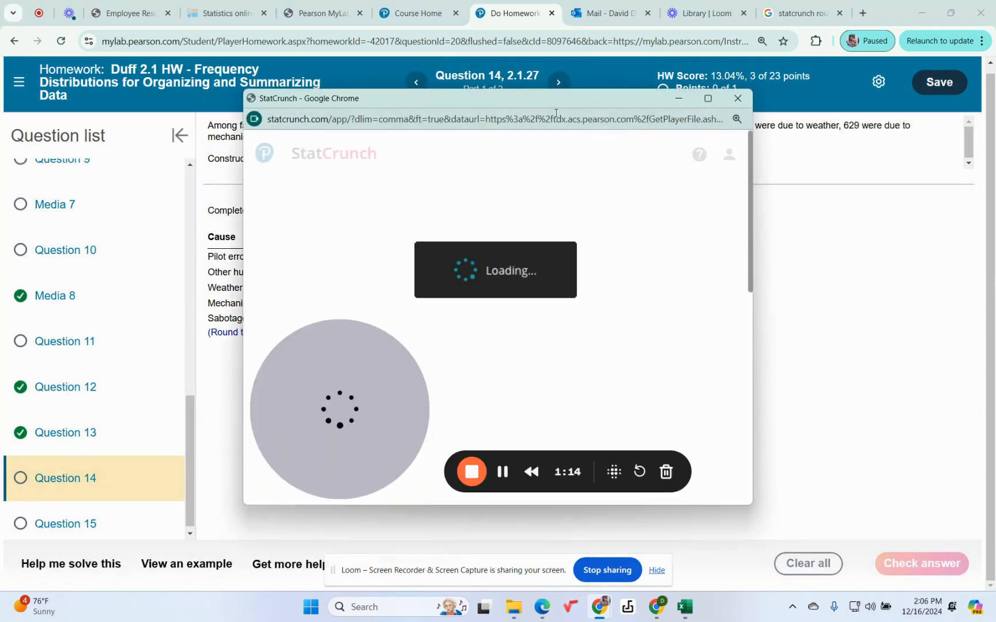
{"action": "left_click", "coordinate": [708, 99]}
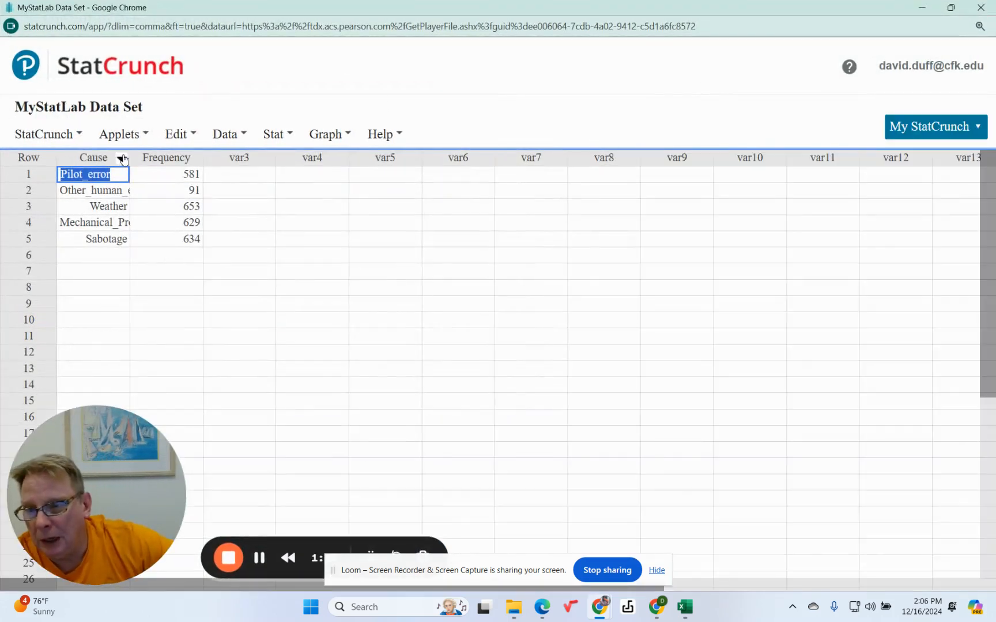
{"action": "left_click_drag", "start_coordinate": [130, 156], "coordinate": [178, 156]}
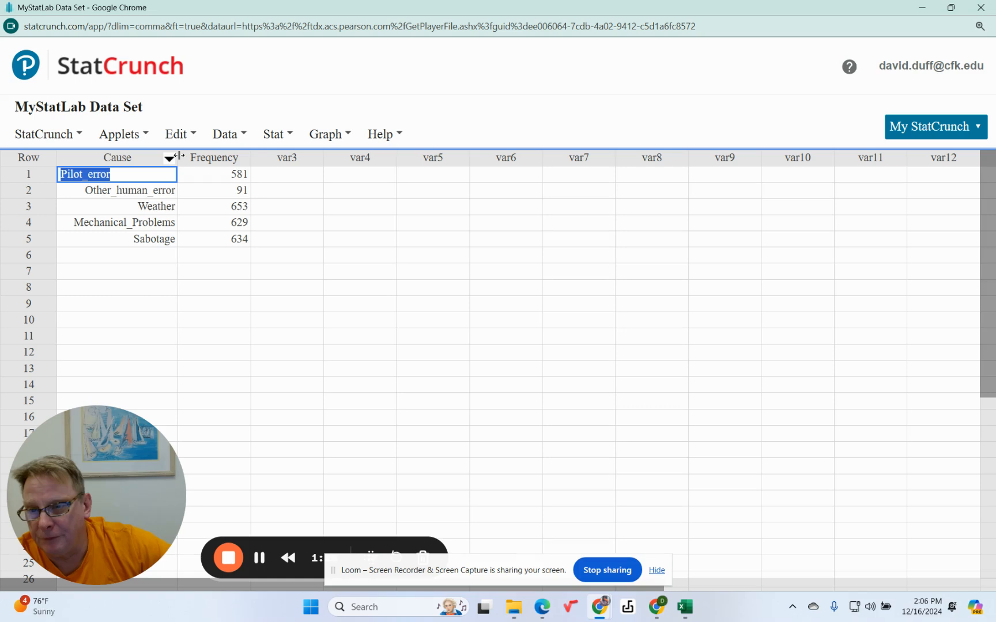
{"action": "mouse_move", "coordinate": [180, 157]}
{"action": "left_mouse_down"}
{"action": "mouse_move", "coordinate": [151, 158]}
{"action": "mouse_move", "coordinate": [181, 156]}
{"action": "left_mouse_up"}
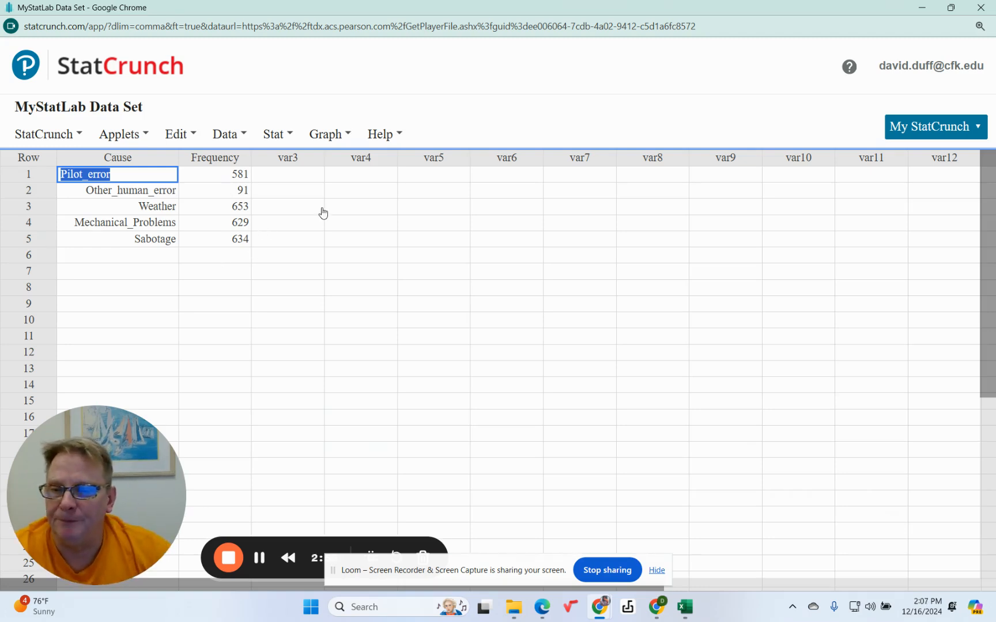
Start computing a new column from an expression and open the expression builder
{"action": "left_click", "coordinate": [300, 177]}
{"action": "left_click", "coordinate": [282, 135]}
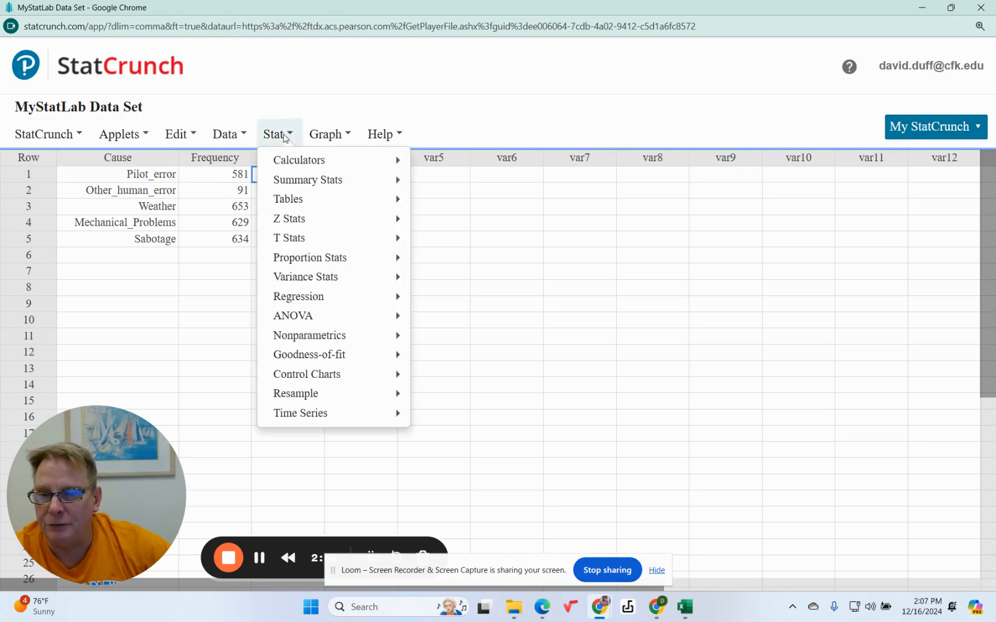
{"action": "left_click", "coordinate": [239, 135]}
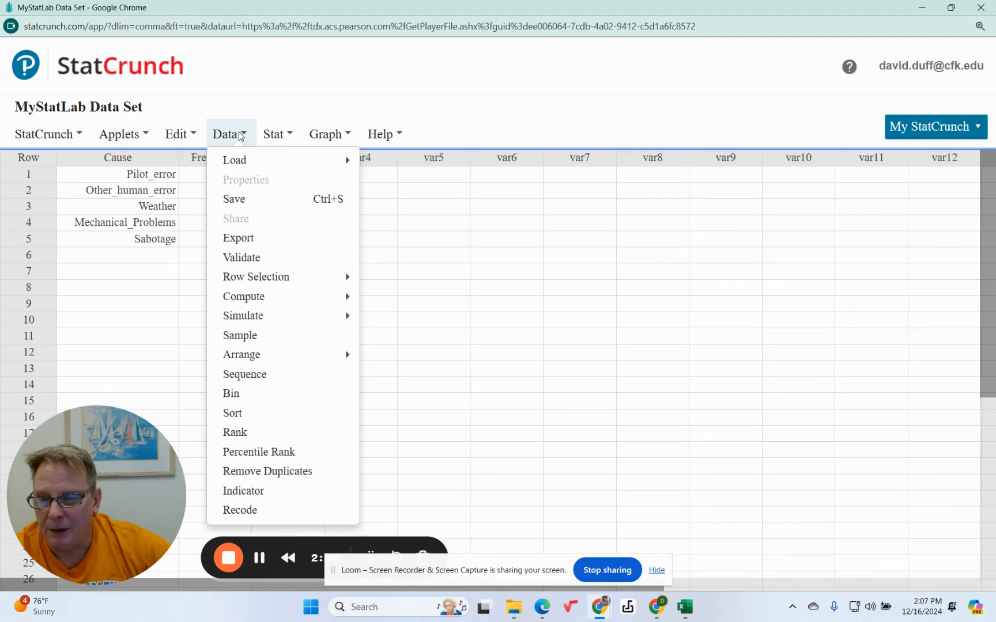
{"action": "mouse_move", "coordinate": [244, 299]}
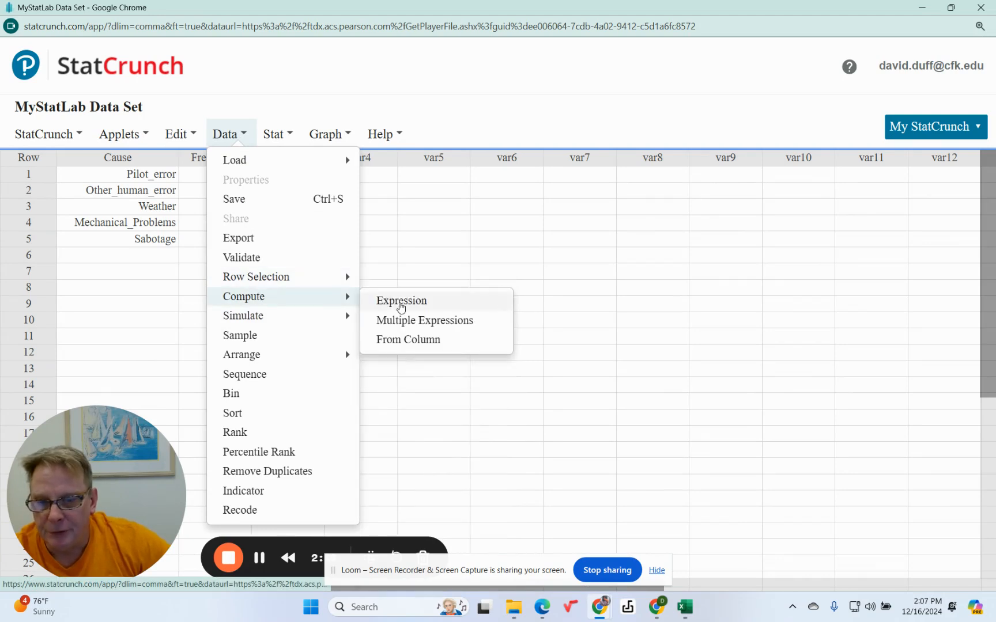
{"action": "left_click", "coordinate": [401, 303]}
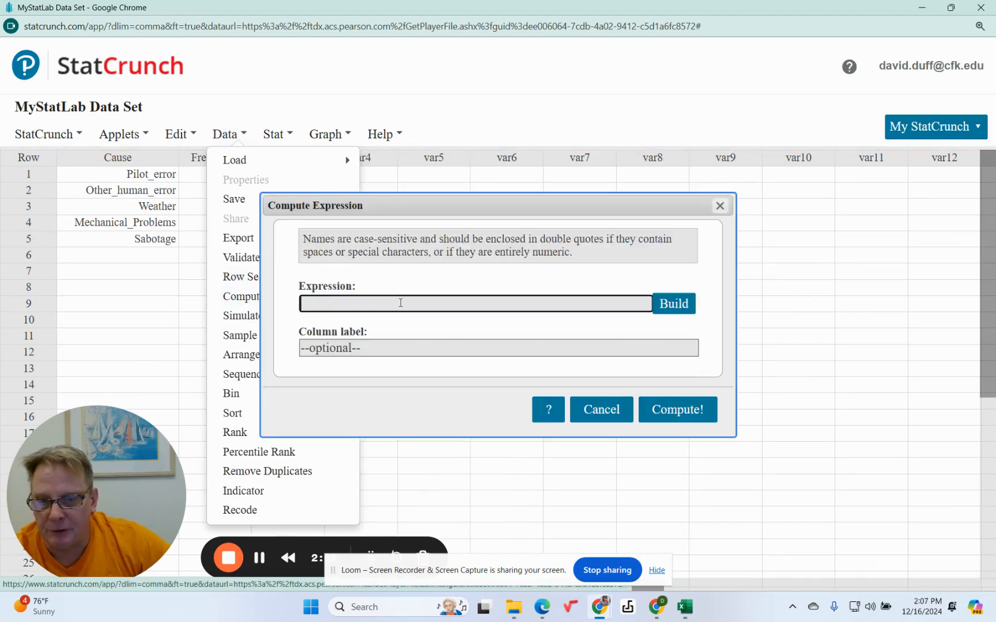
{"action": "left_click", "coordinate": [680, 307]}
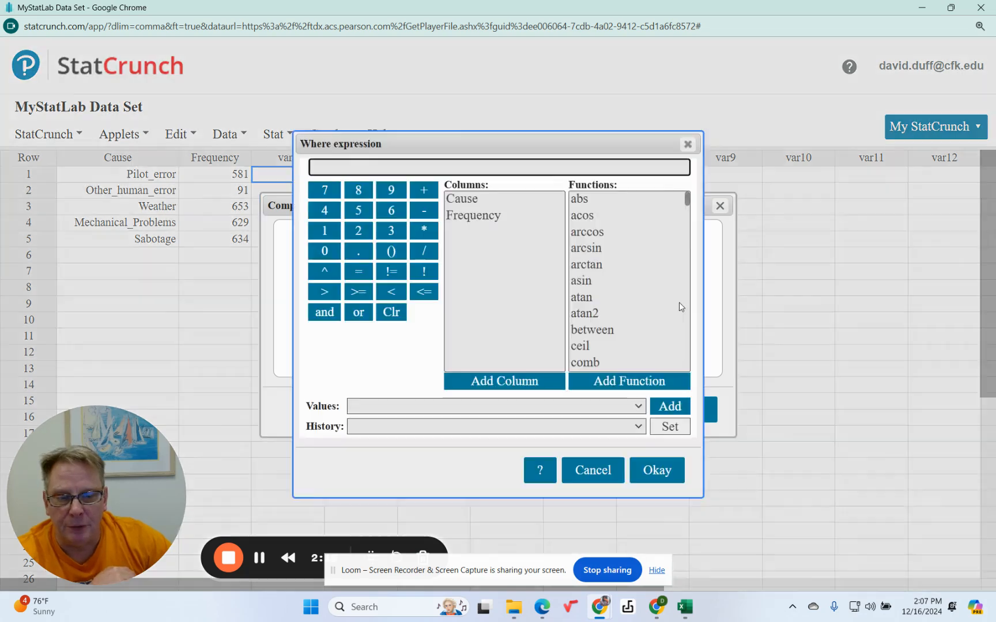
Begin the expression with the Frequency column divided by the sum function, giving Frequency/sum()
{"action": "left_click", "coordinate": [486, 218]}
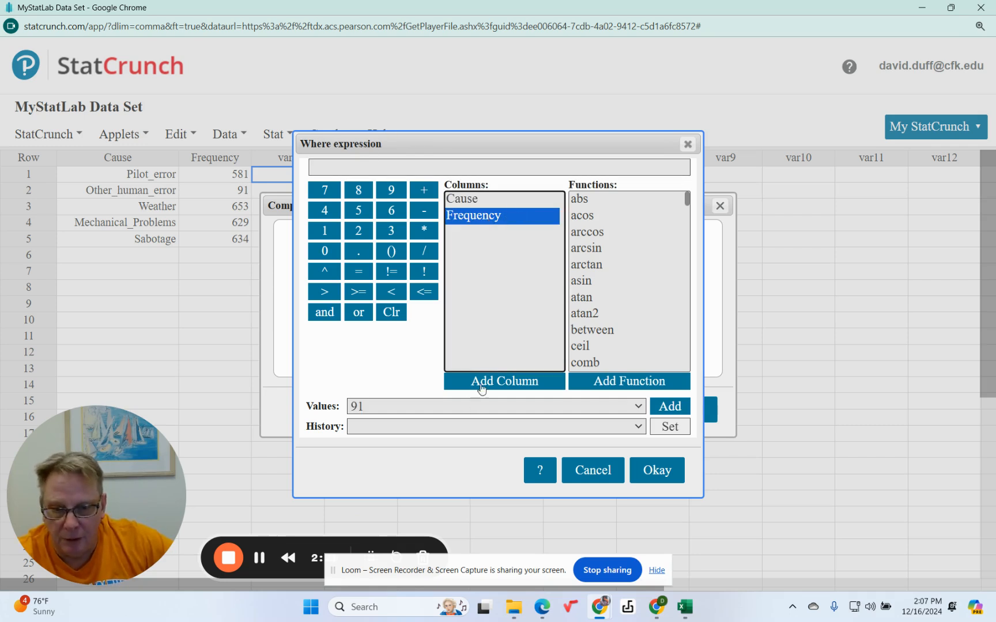
{"action": "left_click", "coordinate": [506, 382]}
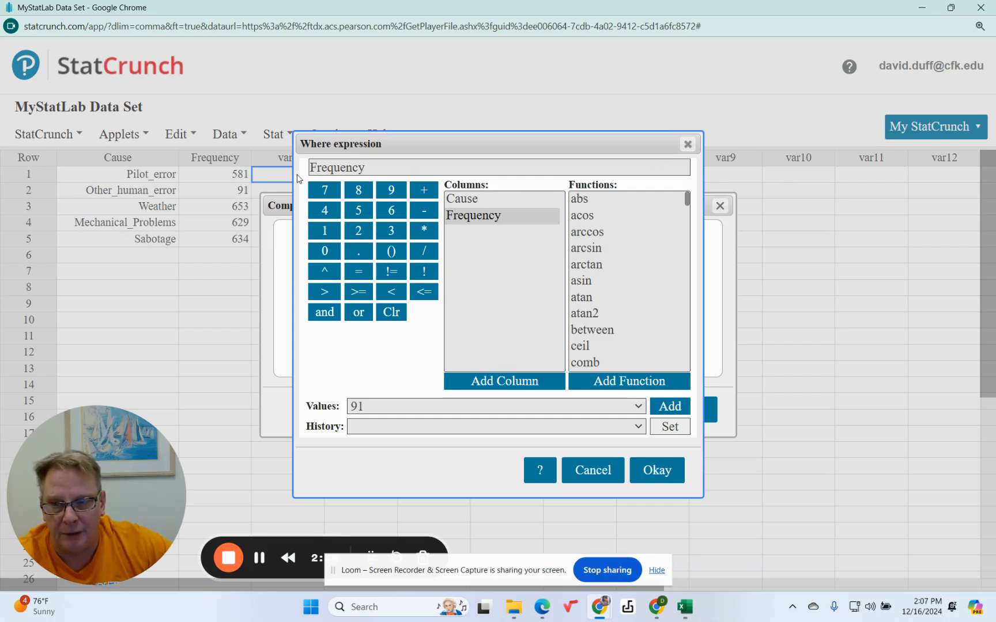
{"action": "left_click", "coordinate": [369, 167]}
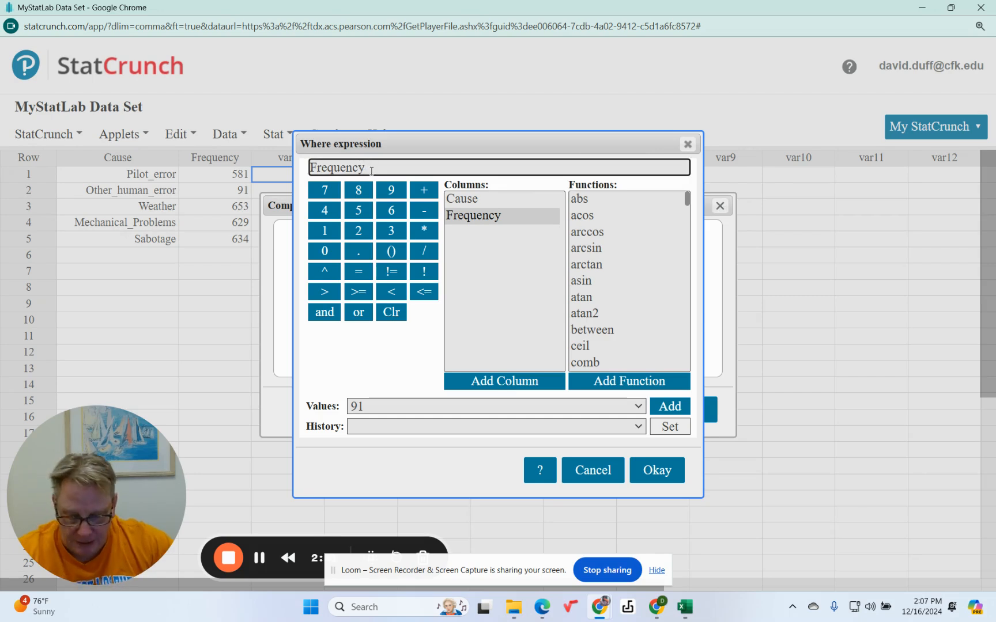
{"action": "type", "text": "/"}
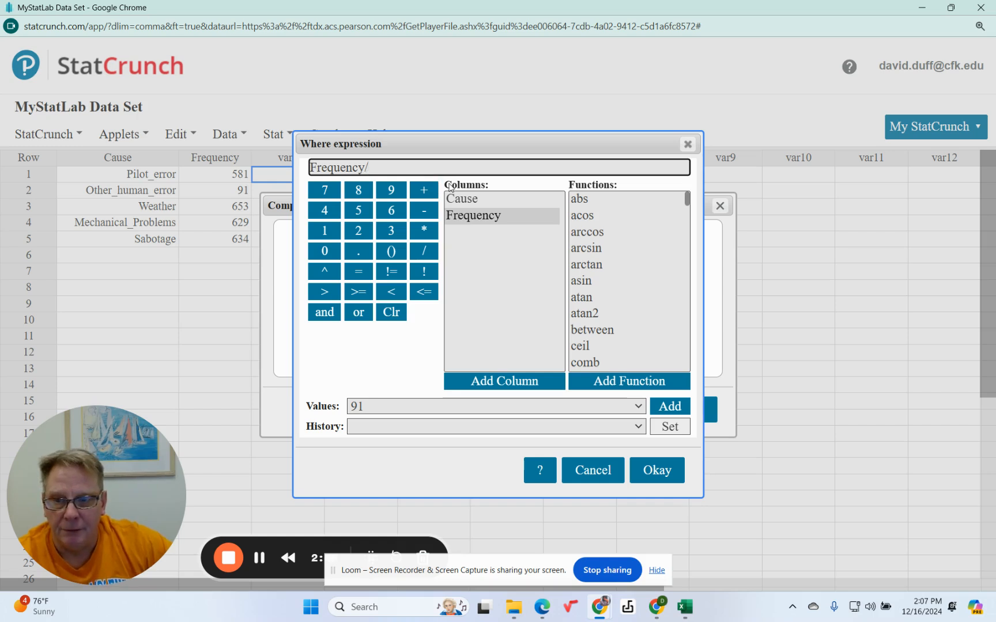
{"action": "left_click", "coordinate": [686, 201]}
{"action": "left_click_drag", "start_coordinate": [687, 200], "coordinate": [685, 357]}
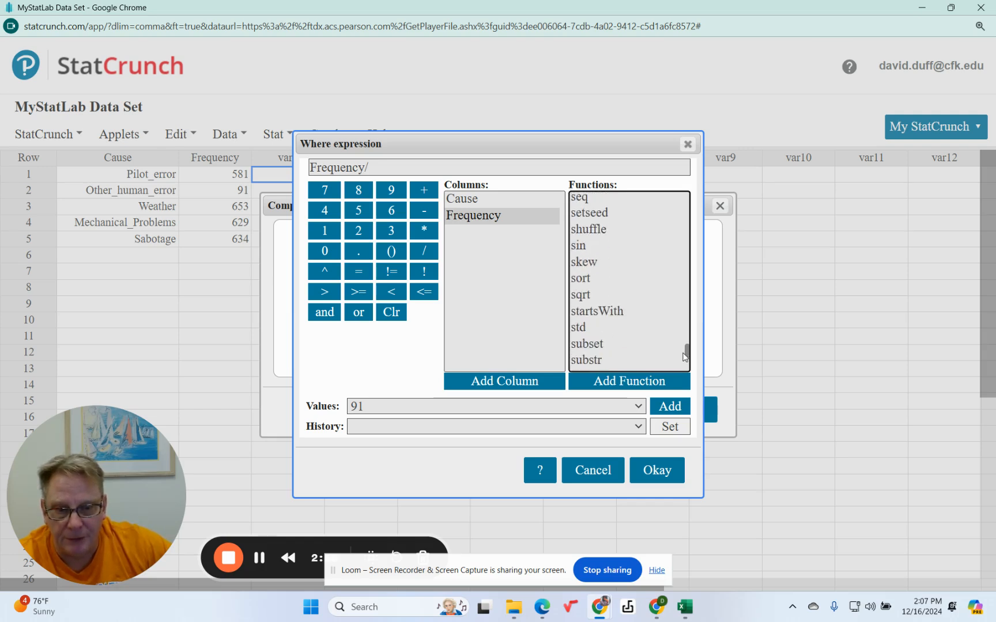
{"action": "scroll", "coordinate": [583, 308], "scroll_direction": "down", "scroll_amount": 3}
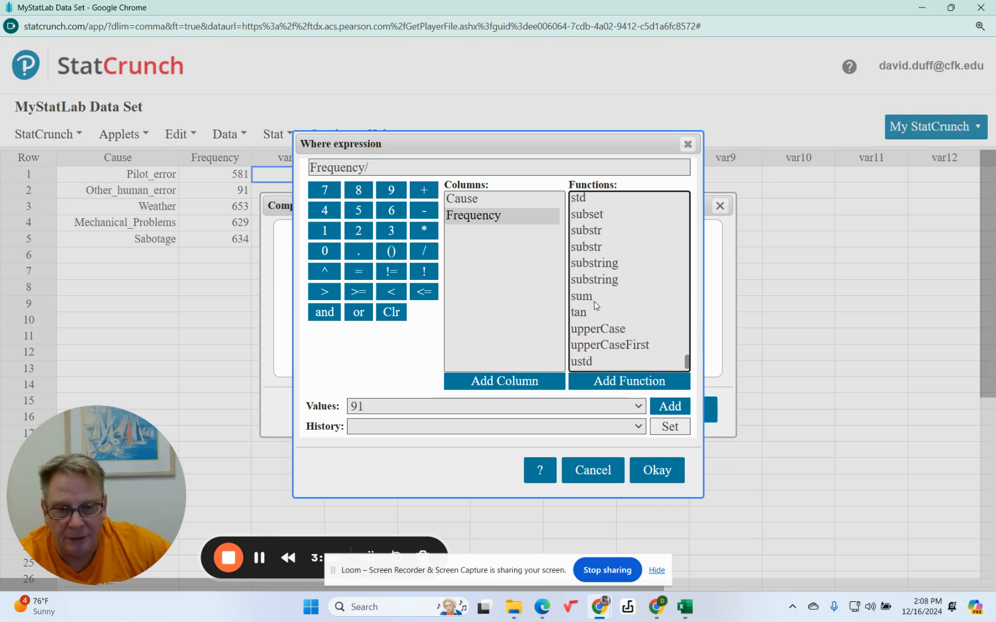
{"action": "left_click", "coordinate": [590, 298]}
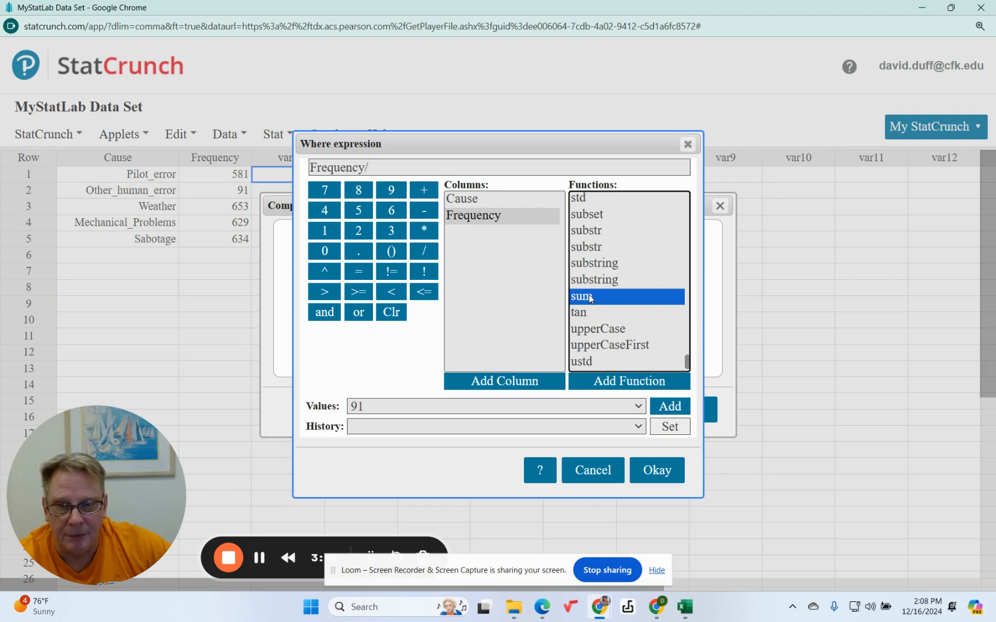
{"action": "left_click", "coordinate": [608, 383]}
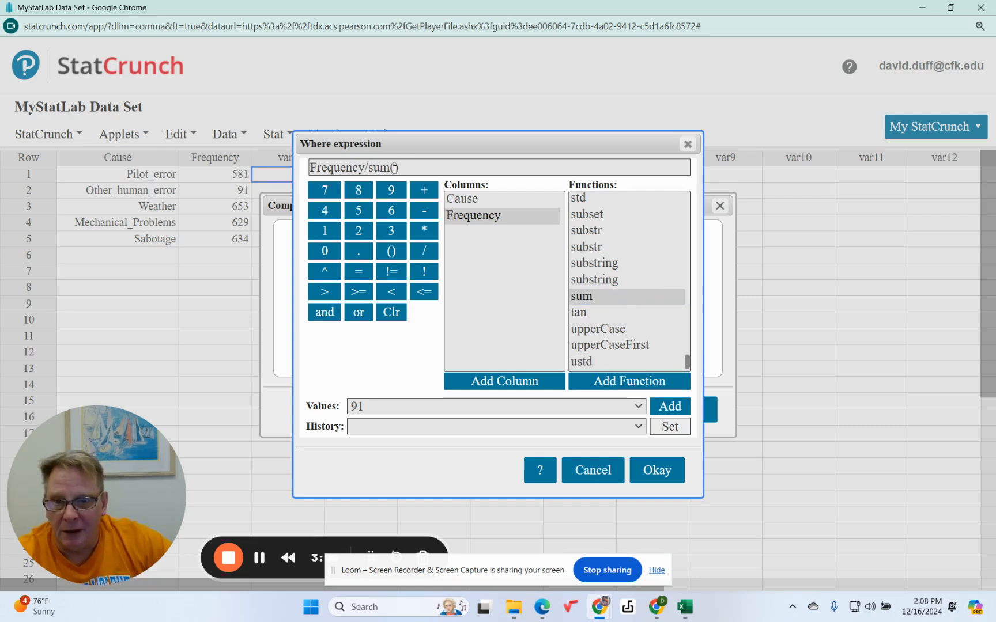
Insert the Frequency column as the argument of sum and accept the expression Frequency/sum(Frequency)
{"action": "left_click", "coordinate": [401, 168]}
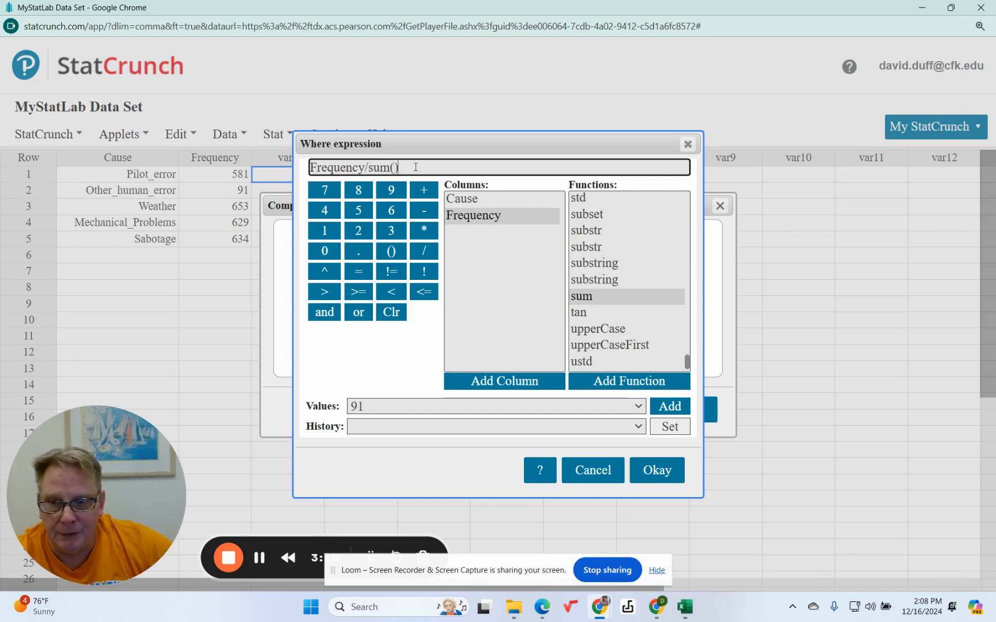
{"action": "key", "text": "BackSpace"}
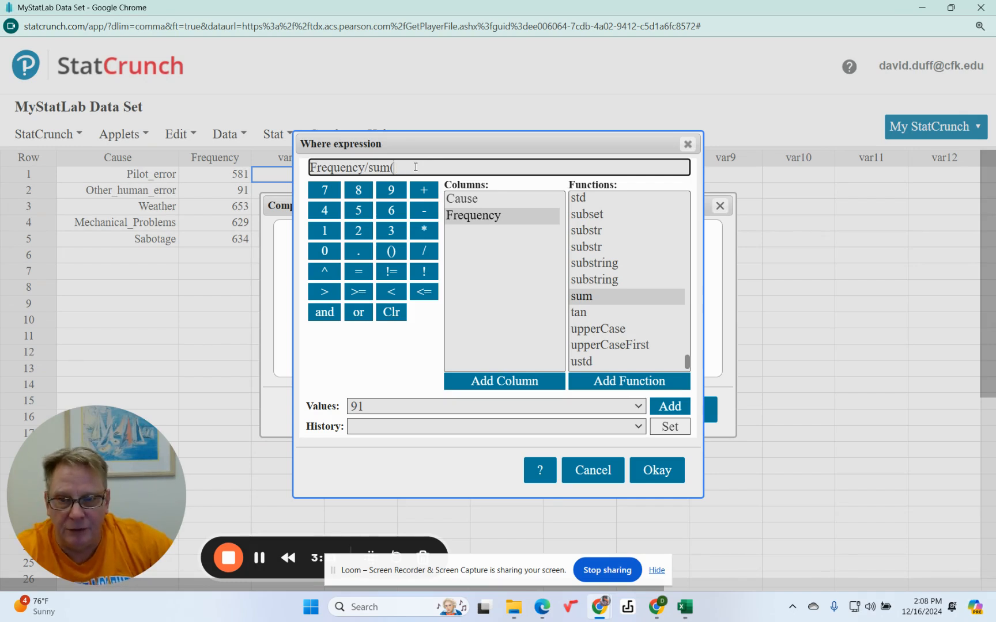
{"action": "left_click", "coordinate": [492, 217]}
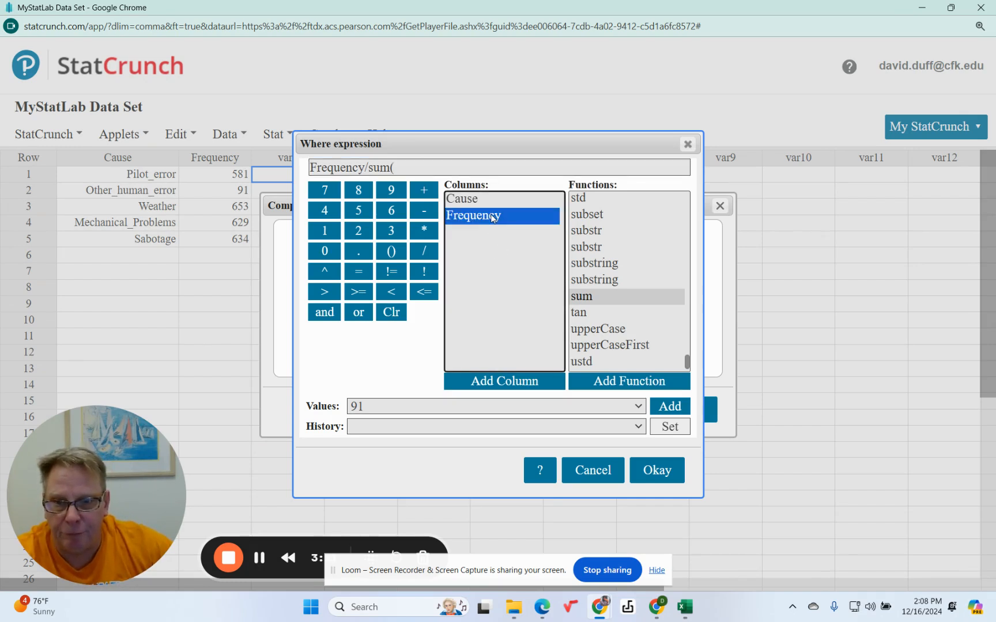
{"action": "left_click", "coordinate": [506, 381]}
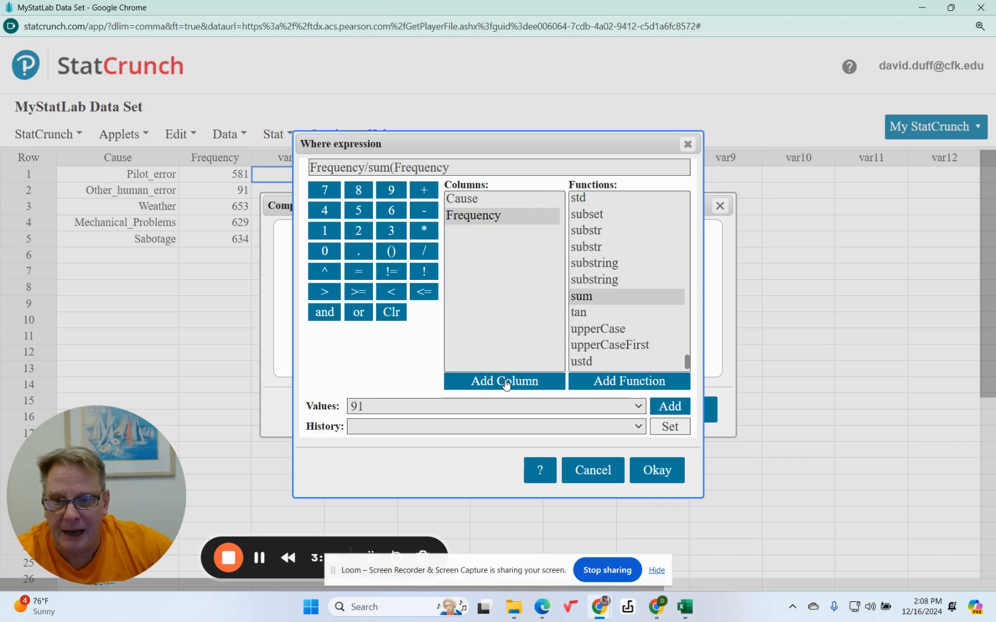
{"action": "left_click", "coordinate": [458, 168]}
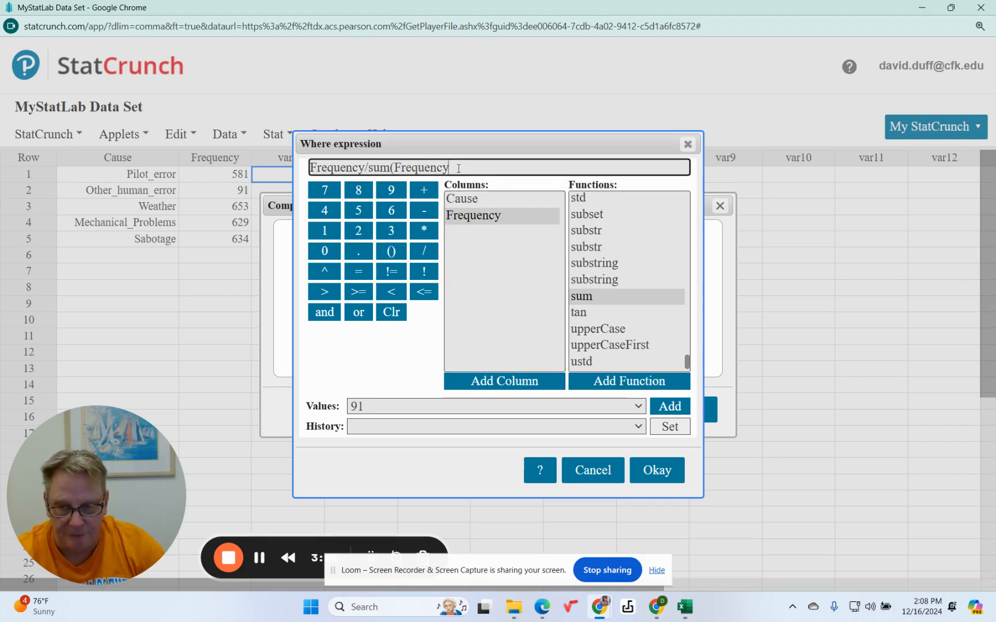
{"action": "type", "text": ")"}
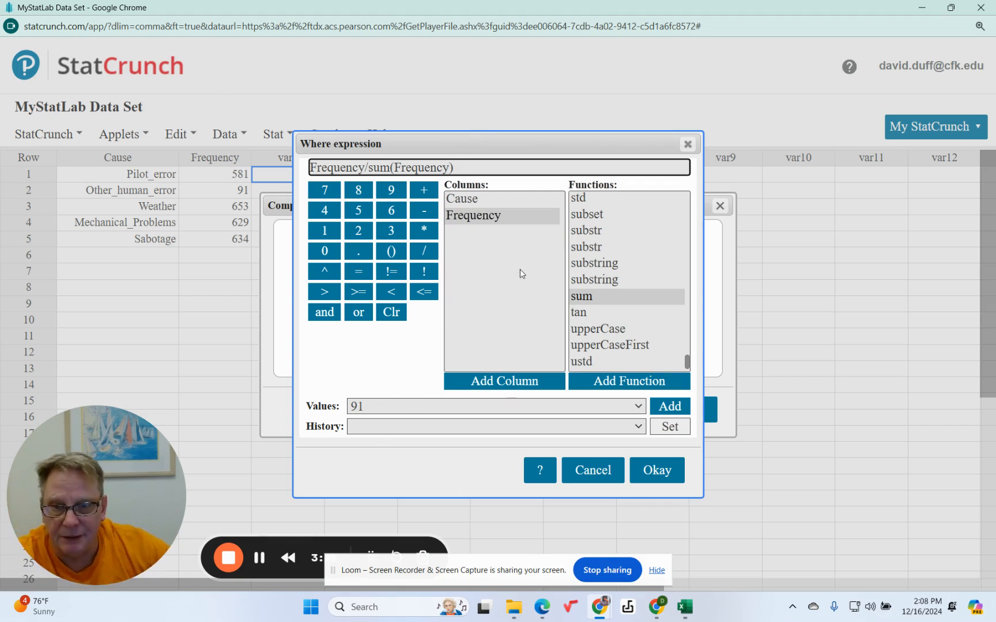
{"action": "scroll", "coordinate": [603, 366], "scroll_direction": "down", "scroll_amount": 1}
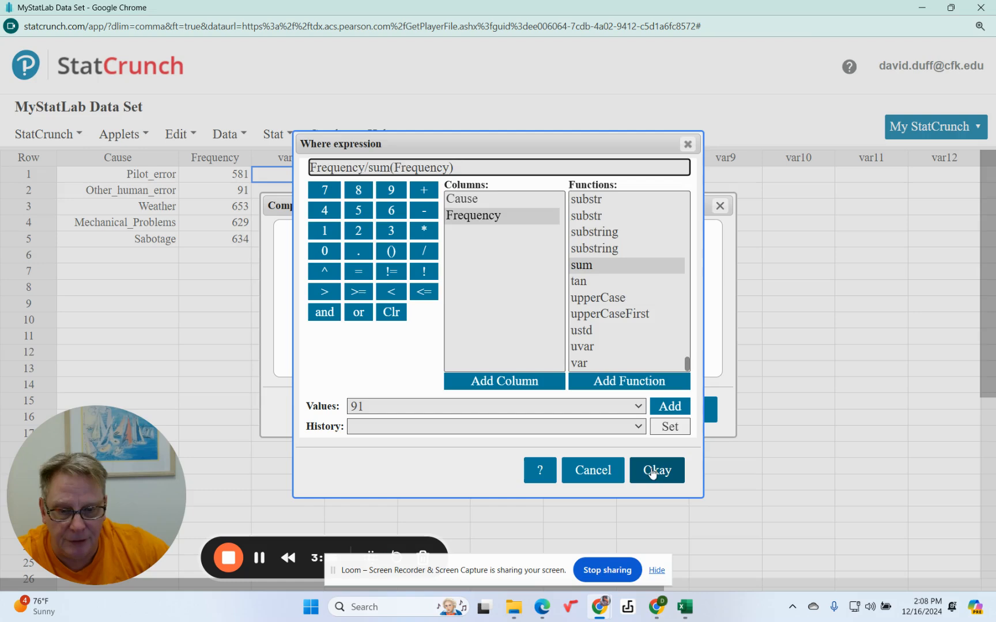
{"action": "left_click", "coordinate": [651, 473]}
Label the new column Rel Freq, compute it, and dismiss the result message
{"action": "left_click", "coordinate": [367, 349]}
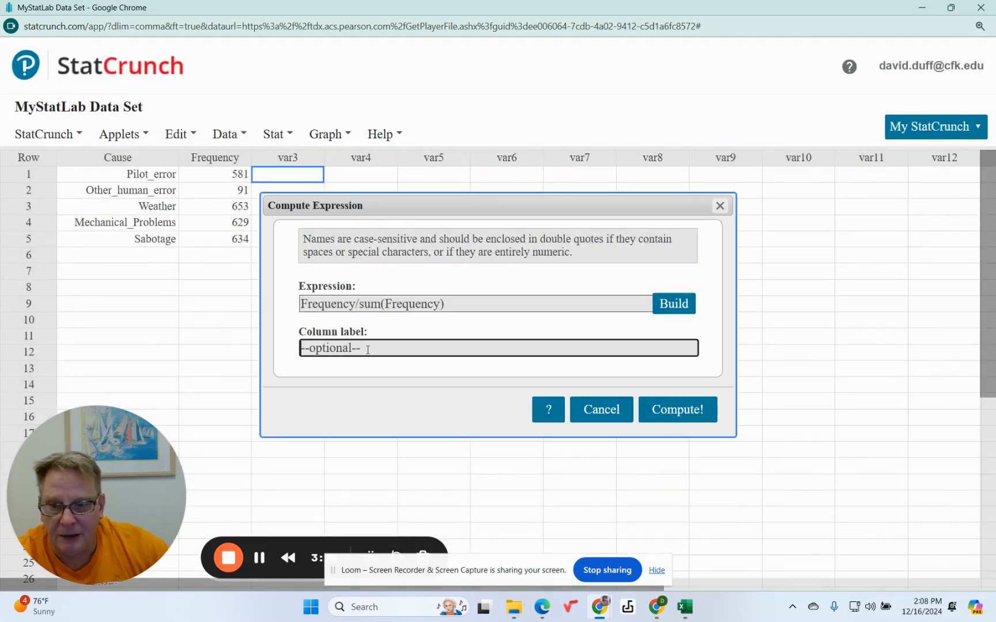
{"action": "type", "text": "Re"}
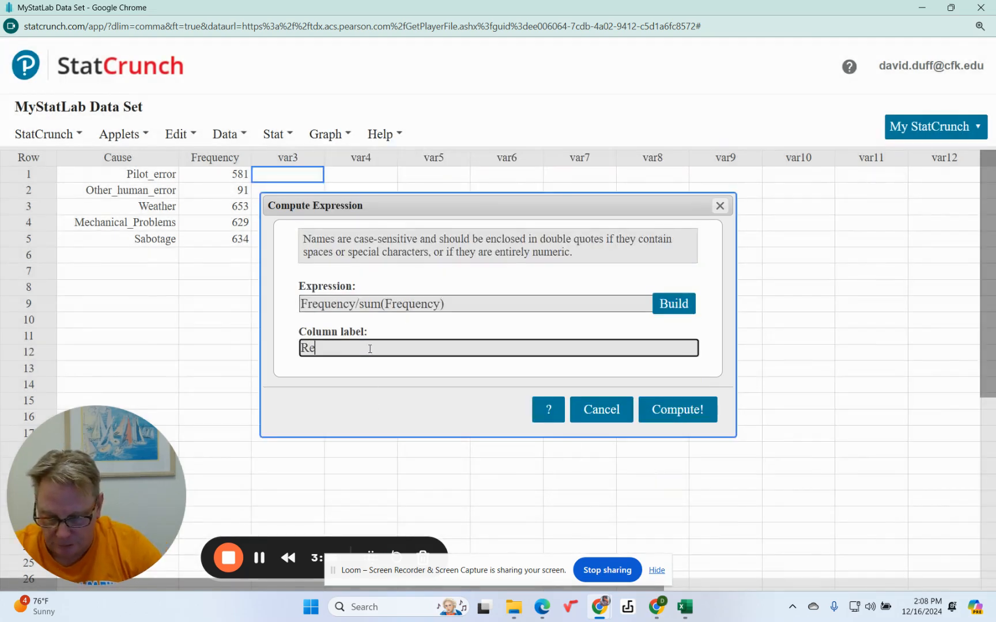
{"action": "type", "text": "l Fr"}
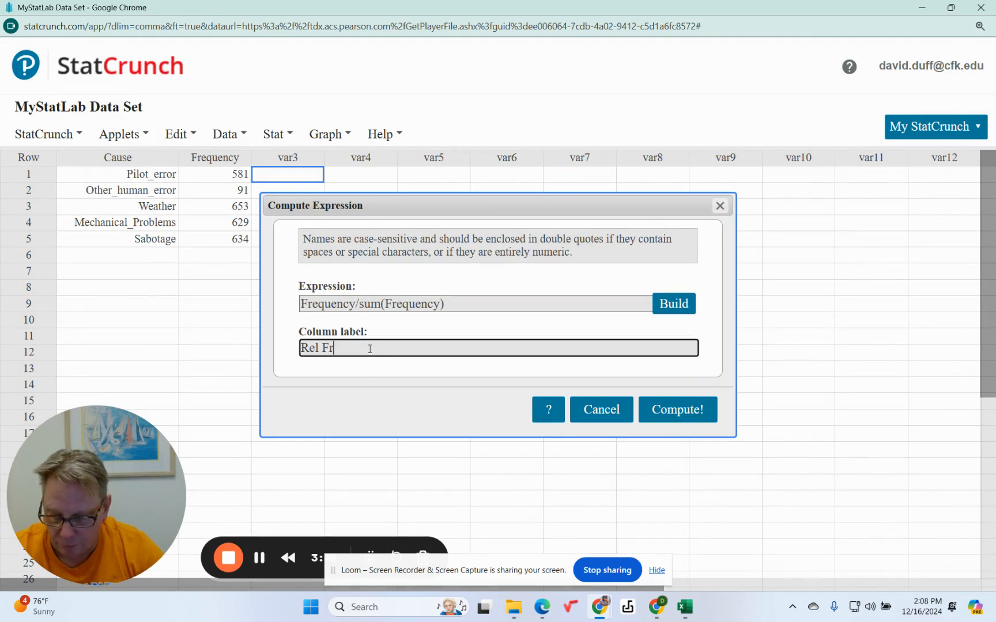
{"action": "type", "text": "eq"}
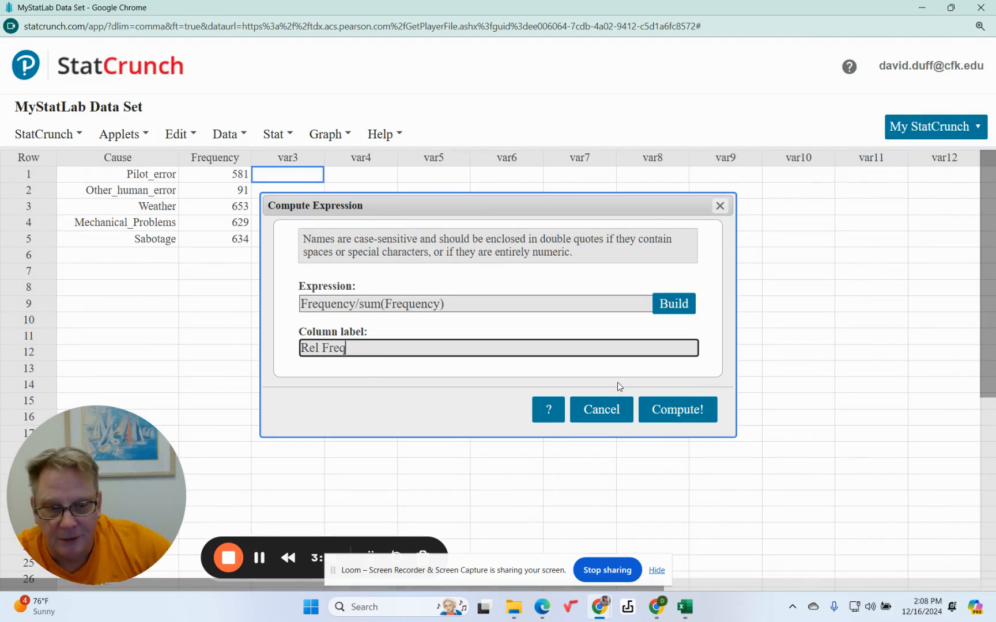
{"action": "left_click", "coordinate": [673, 411]}
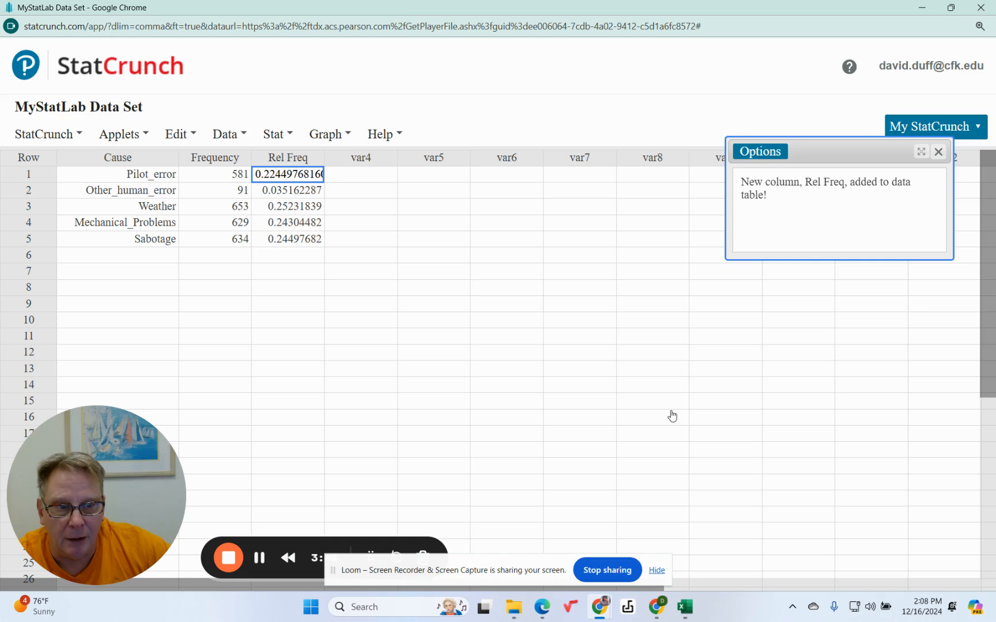
{"action": "left_click", "coordinate": [938, 152]}
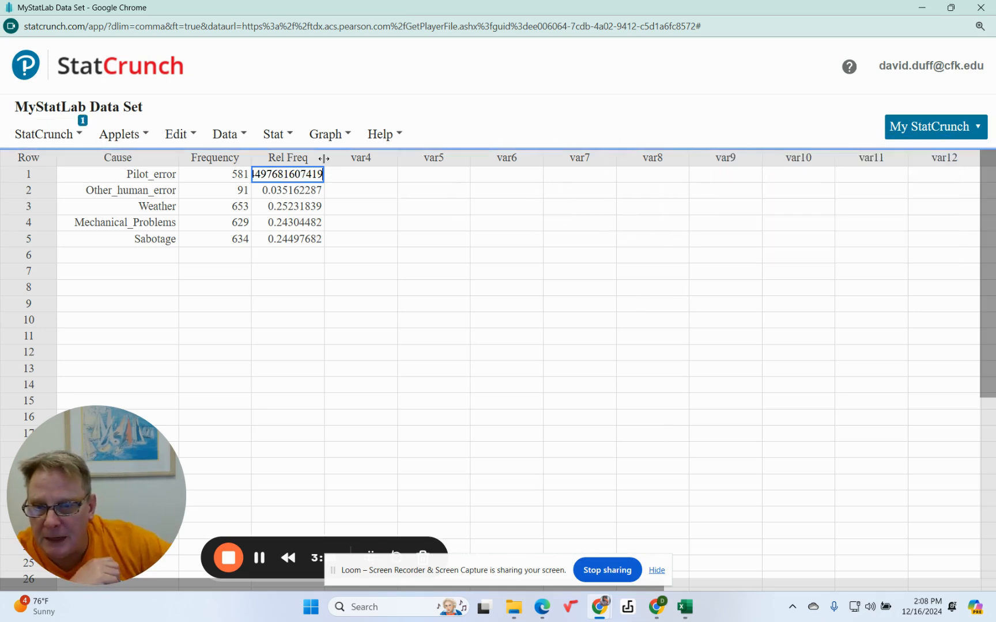
Adjust the width of the Rel Freq column so it is slightly wider than its values
{"action": "left_click_drag", "start_coordinate": [326, 156], "coordinate": [368, 156]}
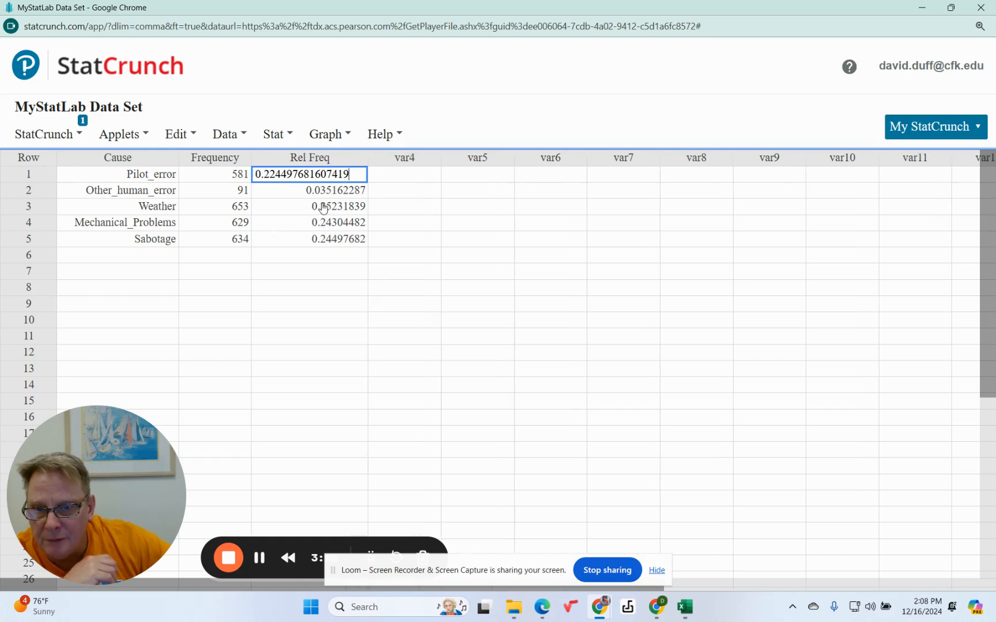
{"action": "left_click", "coordinate": [262, 288]}
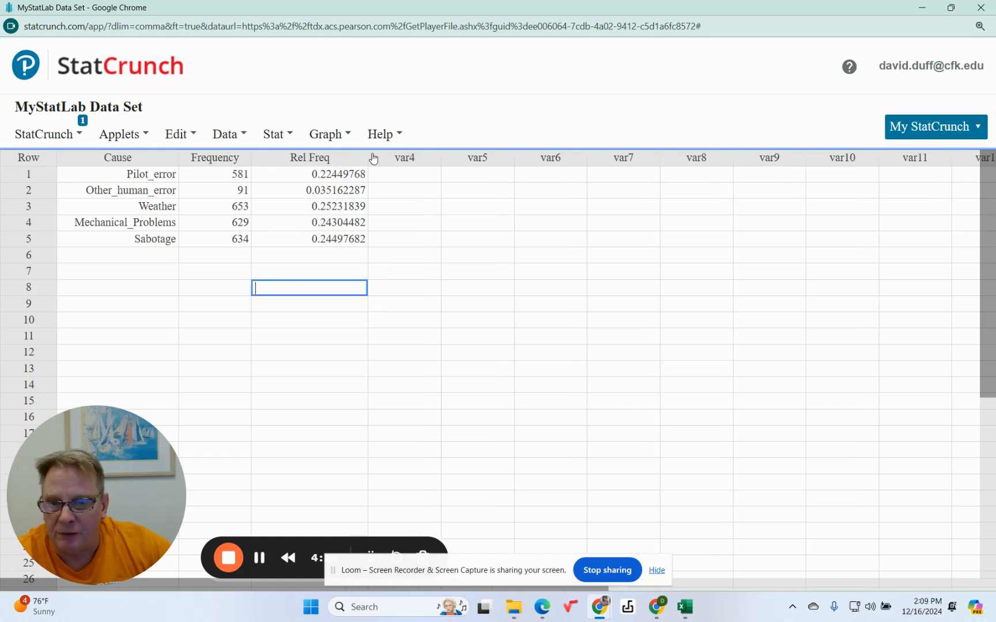
{"action": "left_click_drag", "start_coordinate": [368, 157], "coordinate": [340, 157]}
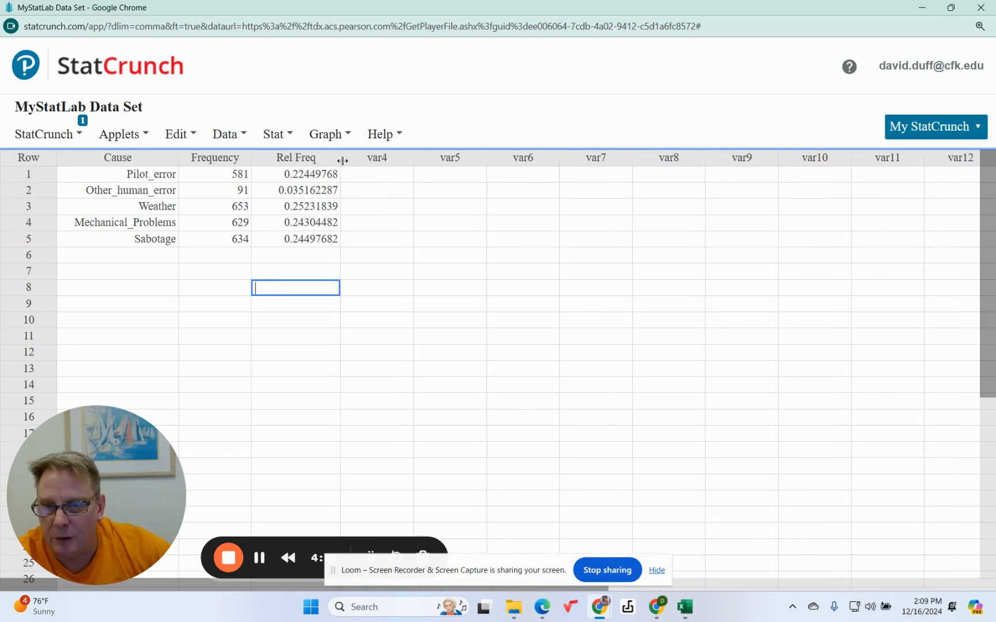
Start a new computed column expression in the expression builder and insert the Rel Freq column
{"action": "left_click", "coordinate": [380, 161]}
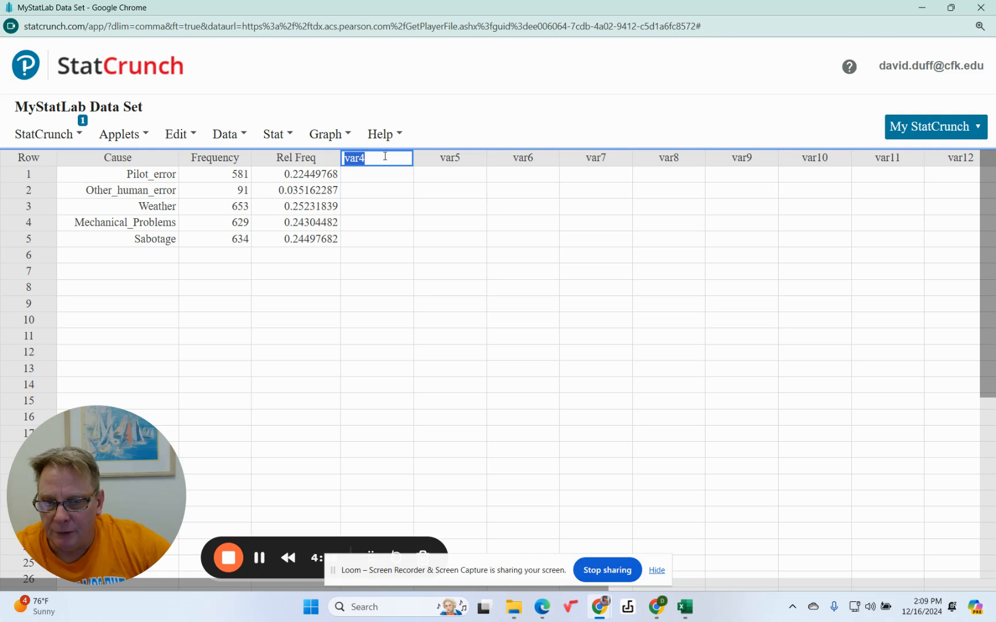
{"action": "left_click", "coordinate": [374, 175]}
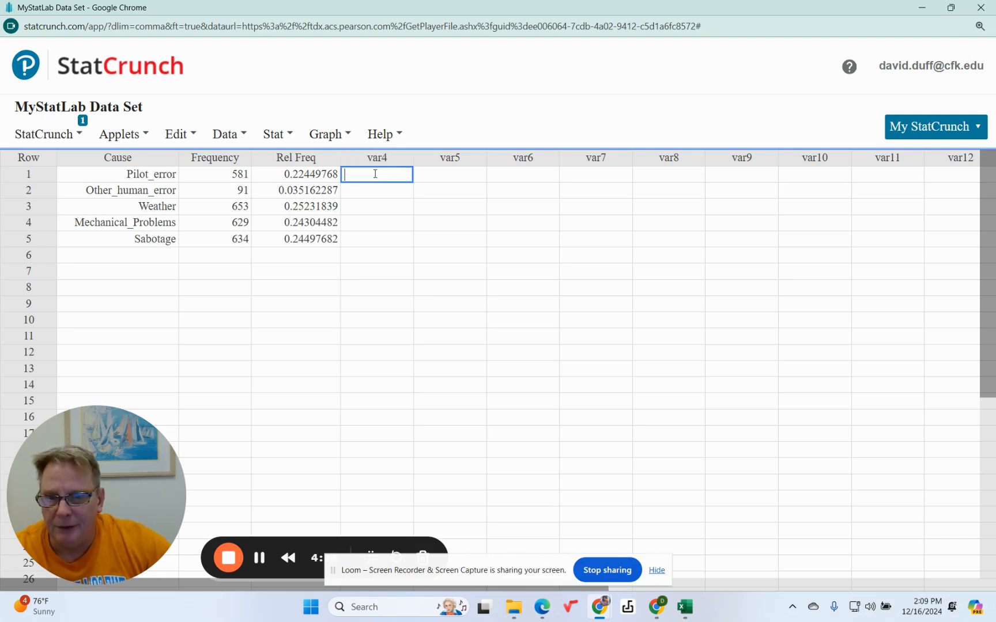
{"action": "left_click", "coordinate": [272, 134]}
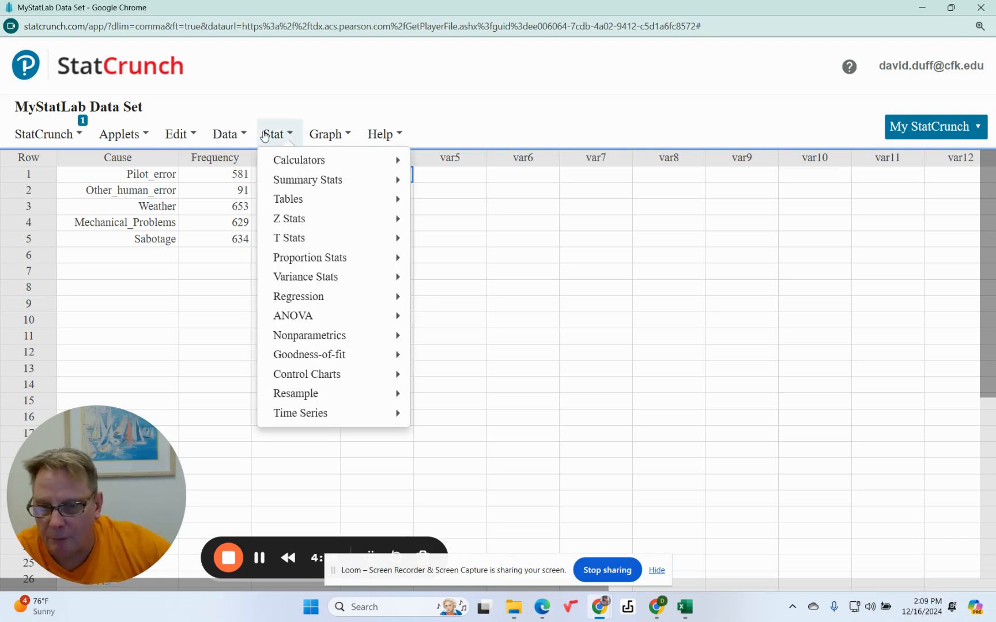
{"action": "mouse_move", "coordinate": [298, 260]}
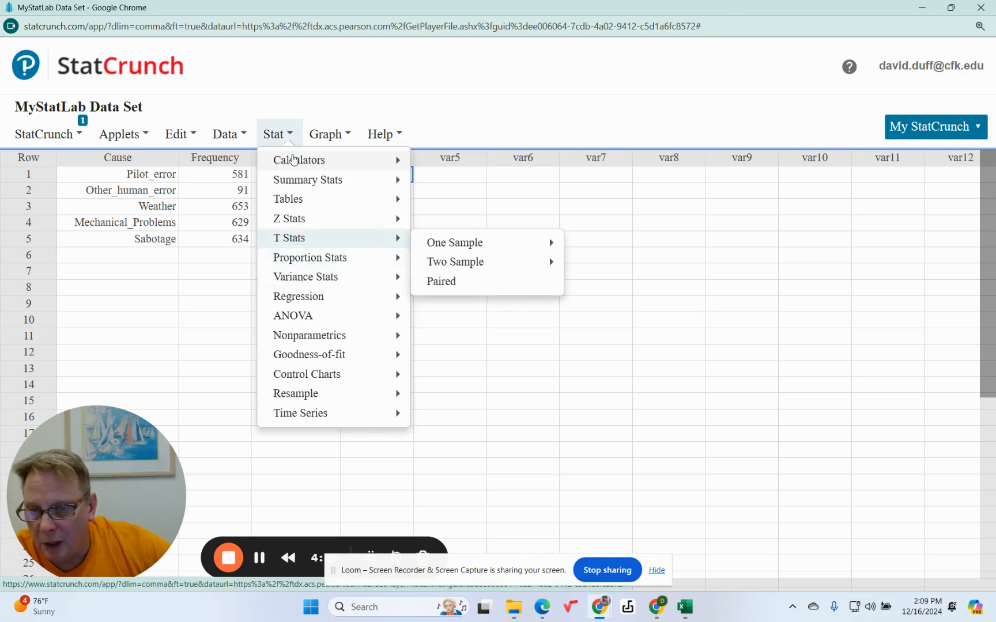
{"action": "left_click", "coordinate": [226, 136]}
{"action": "left_click", "coordinate": [225, 136]}
{"action": "left_click", "coordinate": [225, 135]}
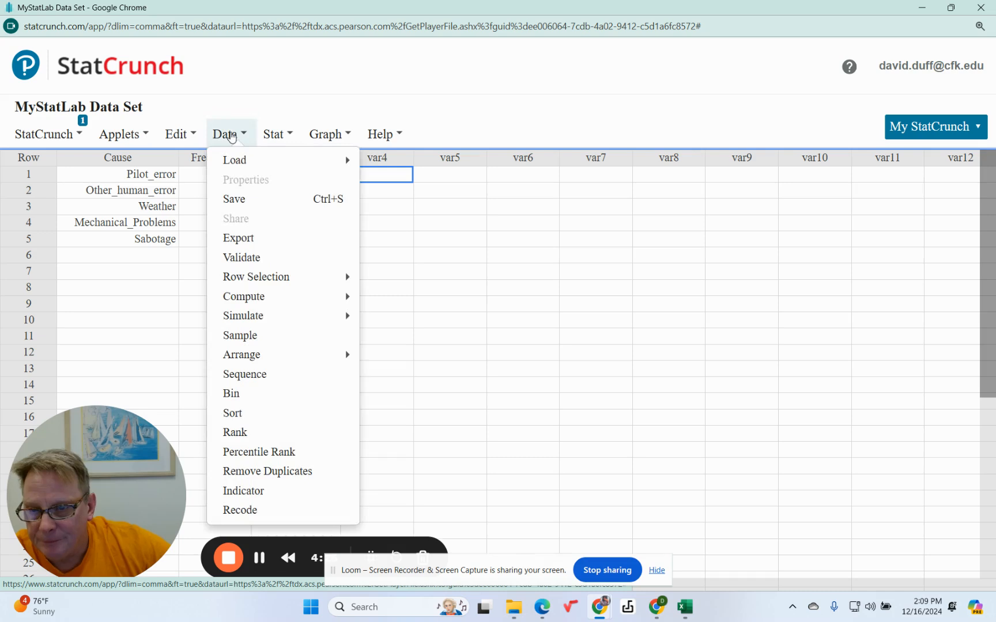
{"action": "mouse_move", "coordinate": [251, 296]}
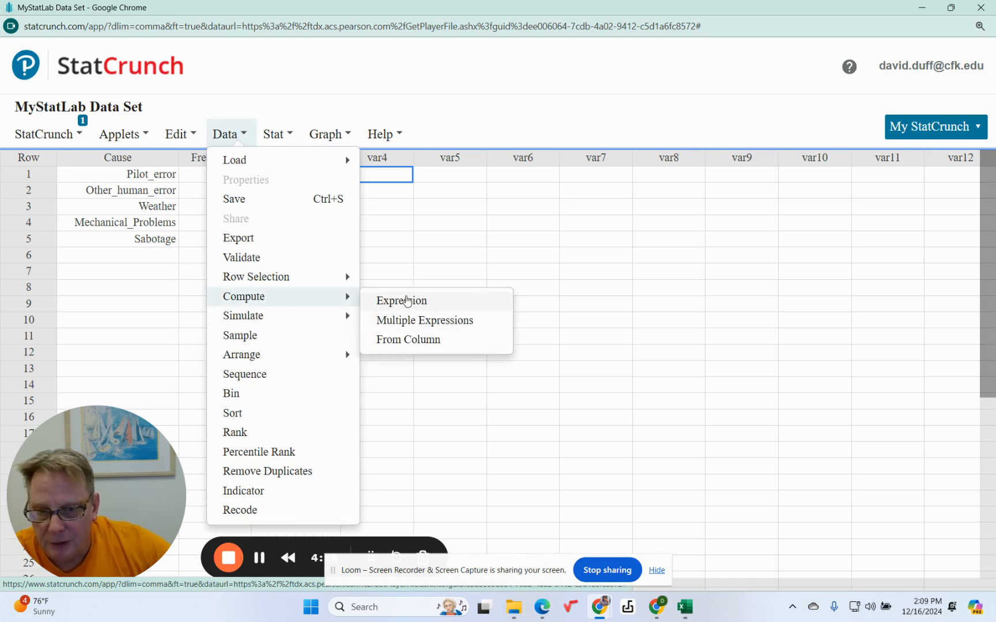
{"action": "left_click", "coordinate": [408, 297]}
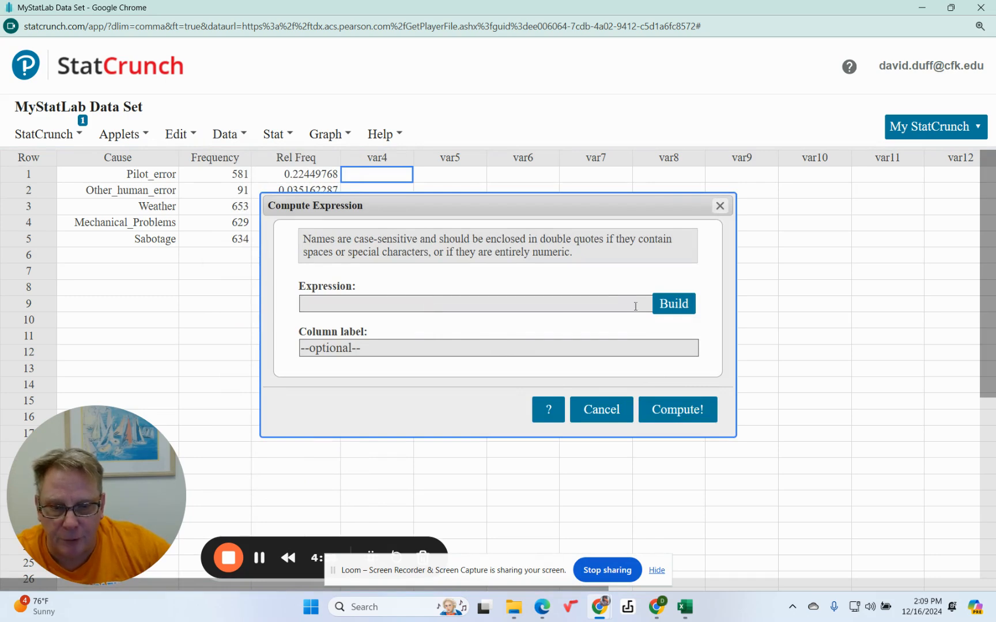
{"action": "left_click", "coordinate": [672, 305]}
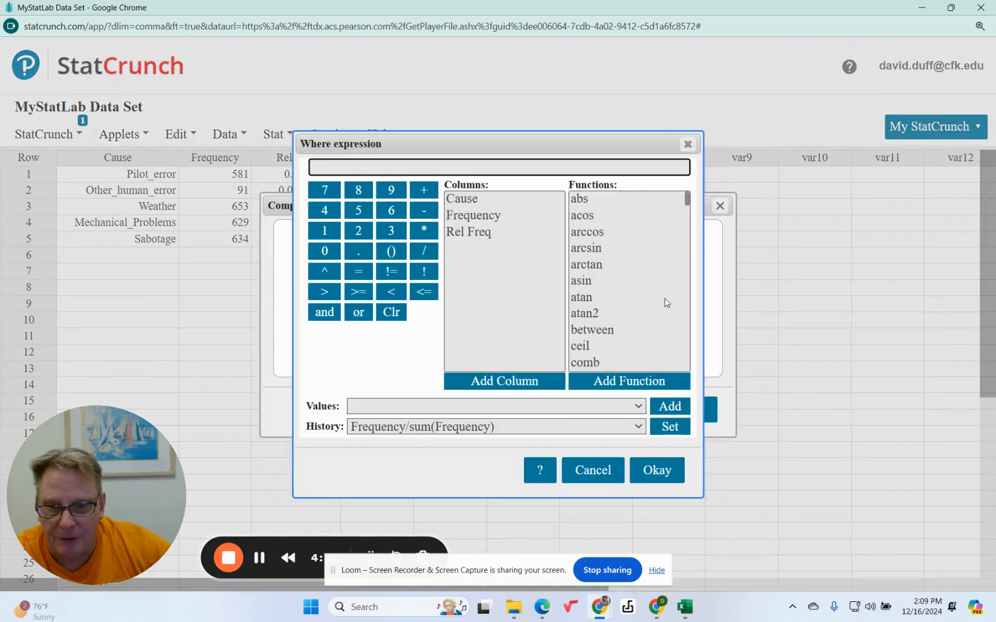
{"action": "left_click", "coordinate": [474, 233]}
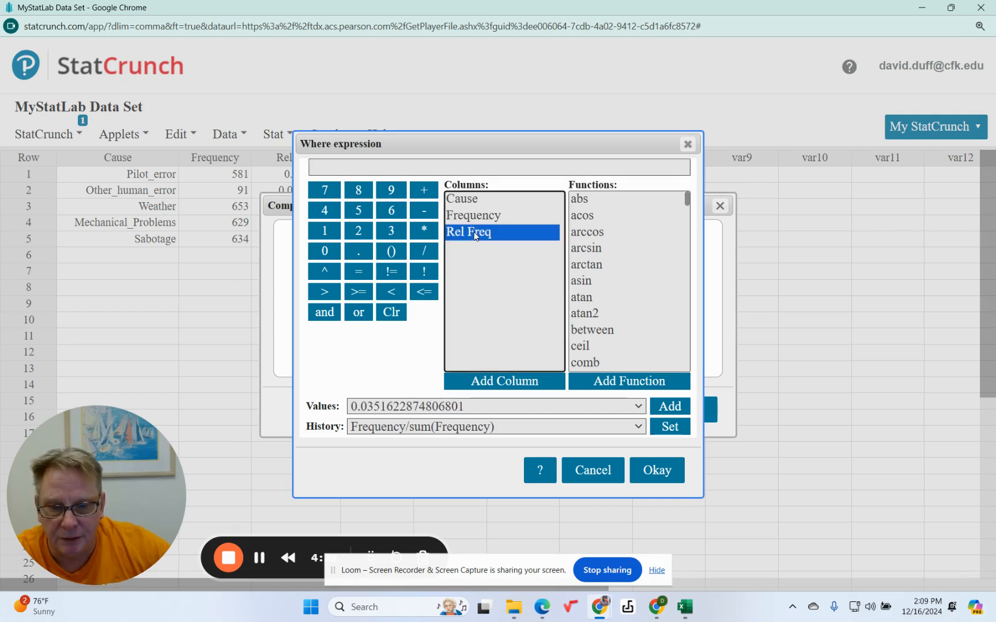
{"action": "left_click", "coordinate": [487, 383]}
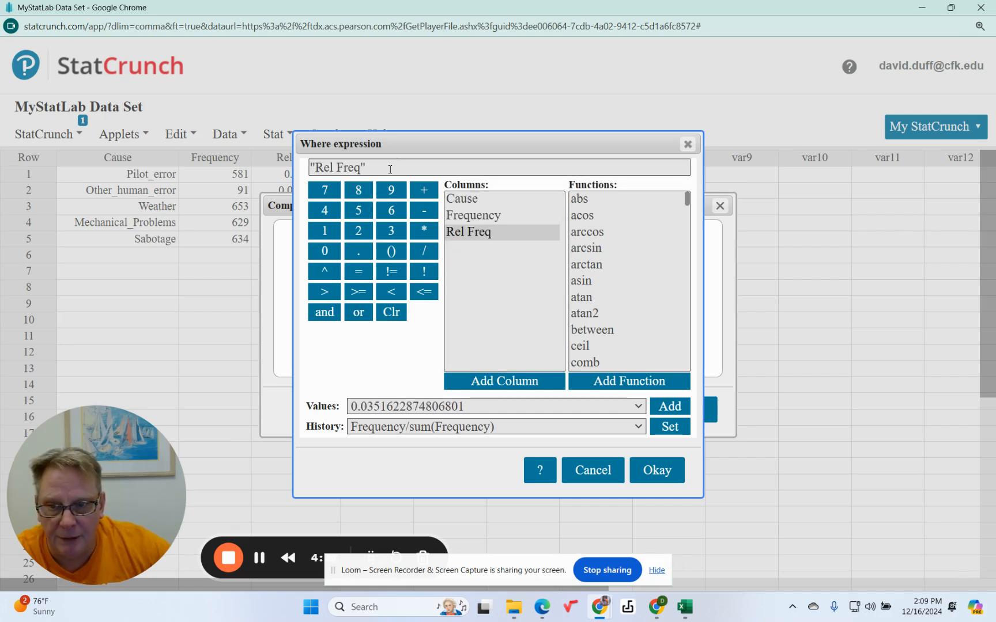
Multiply the Rel Freq column by 100 in the expression and accept "Rel Freq"*100
{"action": "left_click", "coordinate": [390, 168]}
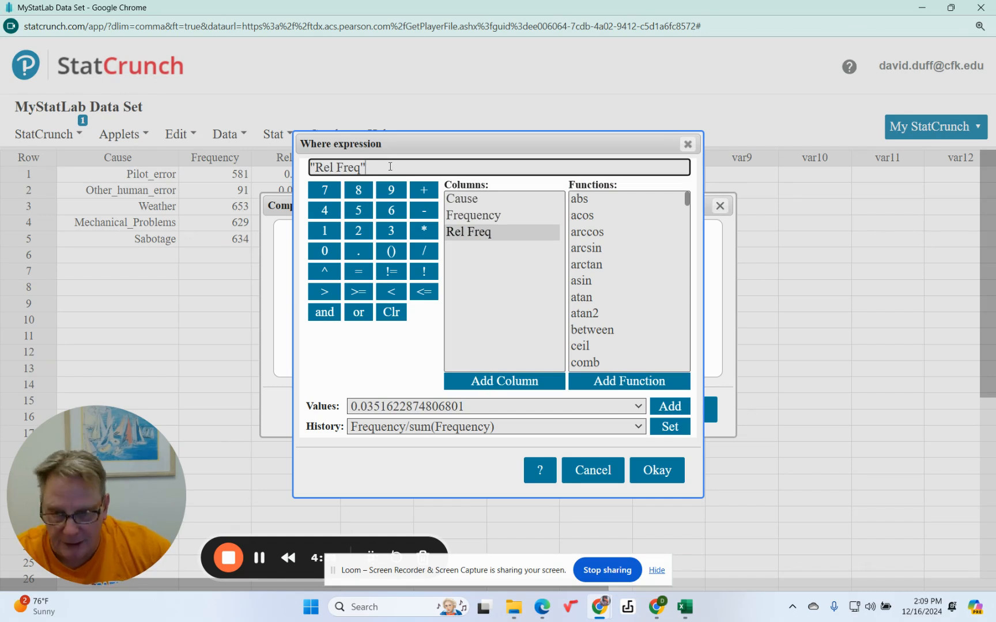
{"action": "left_click", "coordinate": [424, 231]}
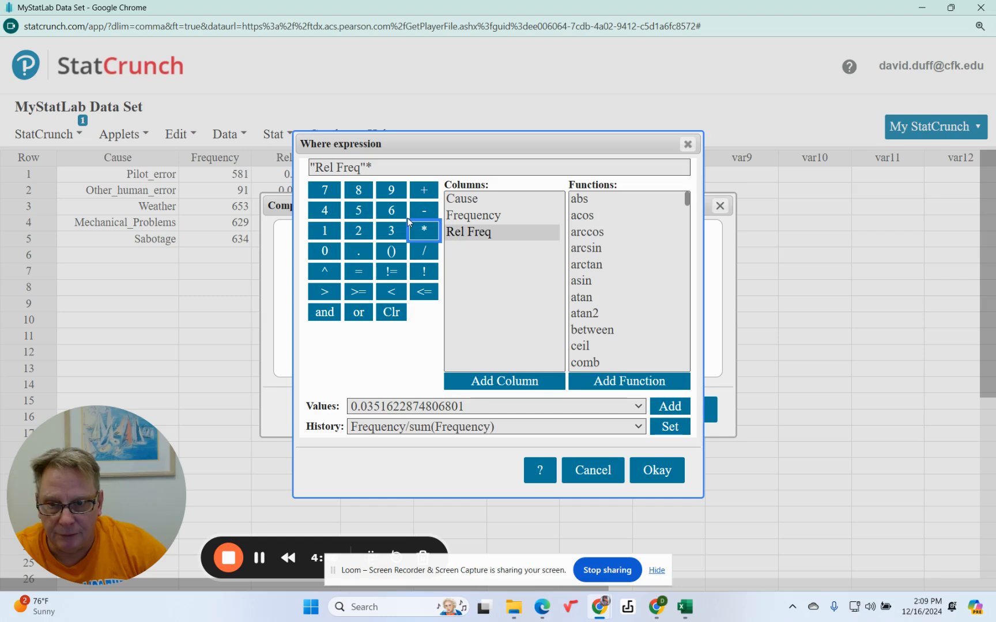
{"action": "left_click", "coordinate": [396, 167]}
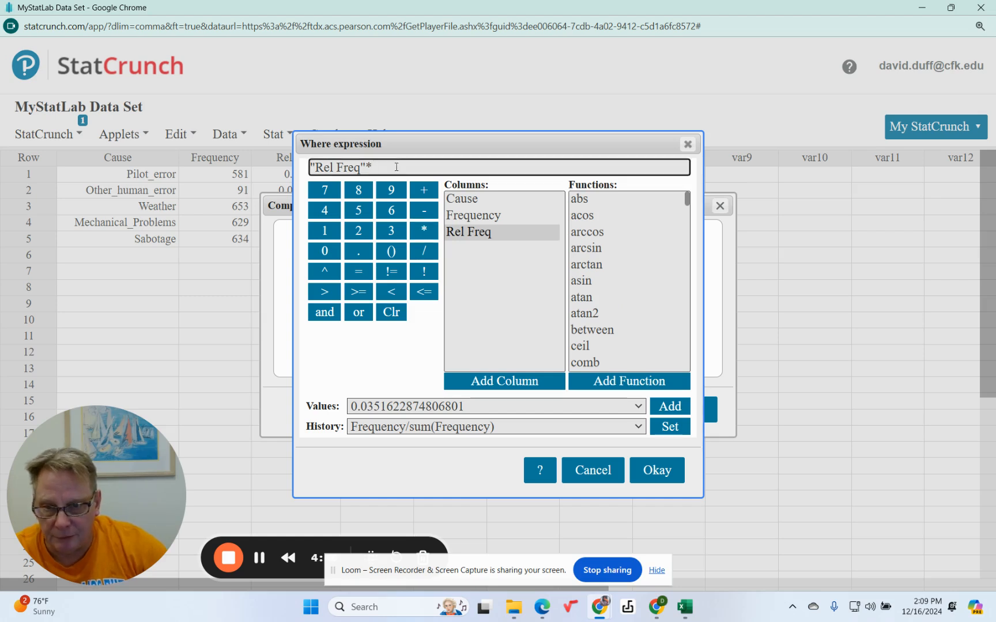
{"action": "type", "text": "100"}
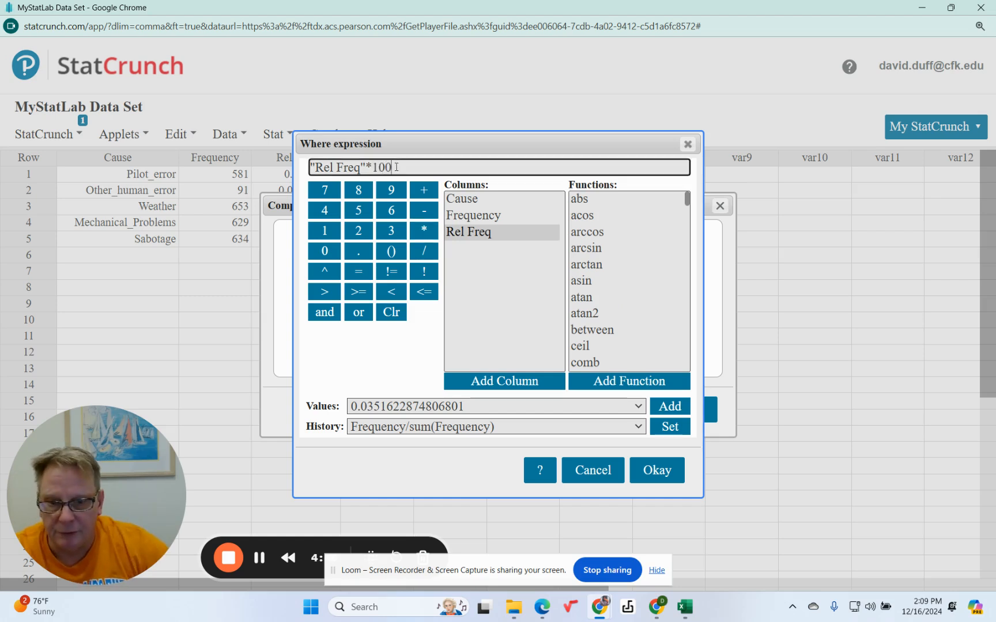
{"action": "left_click", "coordinate": [503, 431]}
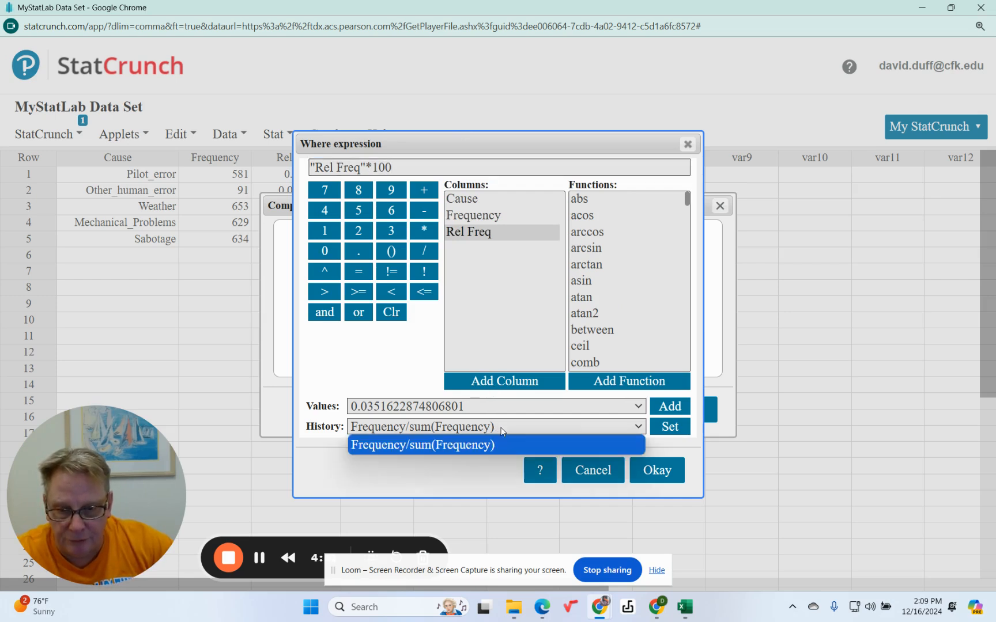
{"action": "left_click", "coordinate": [505, 430]}
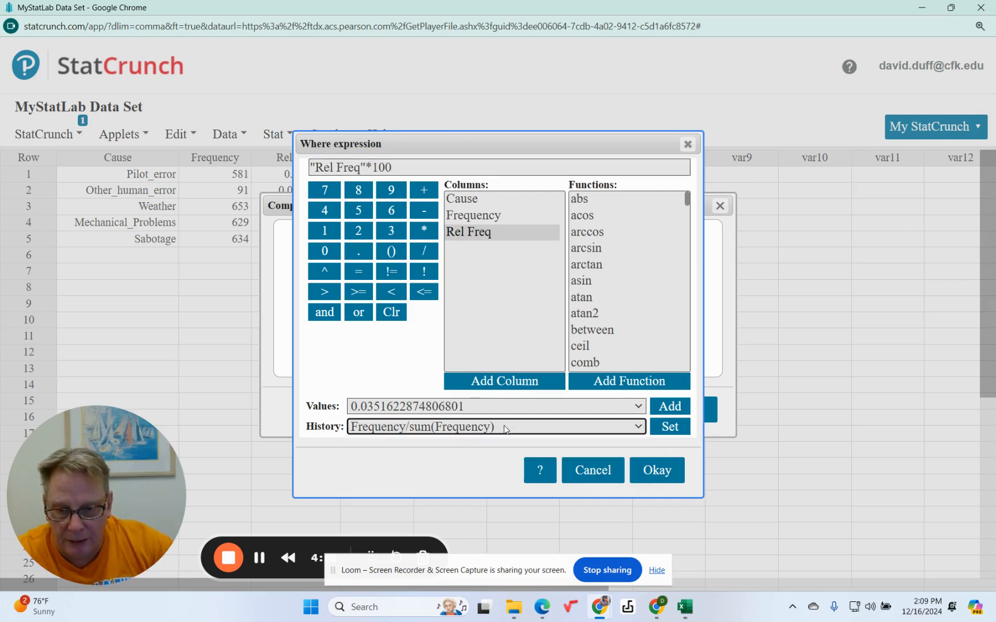
{"action": "left_click", "coordinate": [655, 471]}
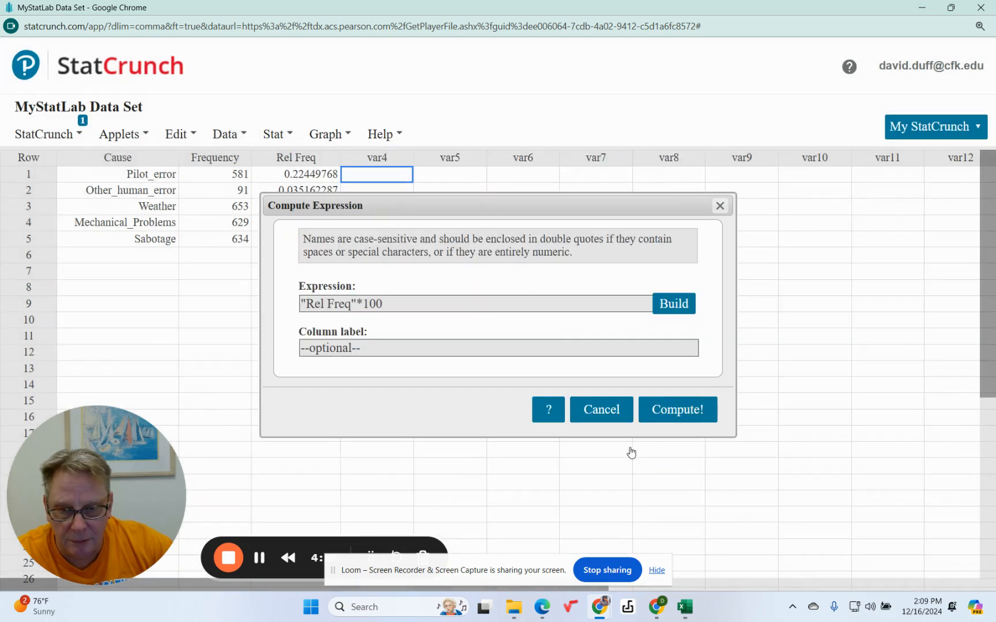
Label the new column RF % and compute it
{"action": "left_click", "coordinate": [380, 349]}
{"action": "type", "text": "RF %"}
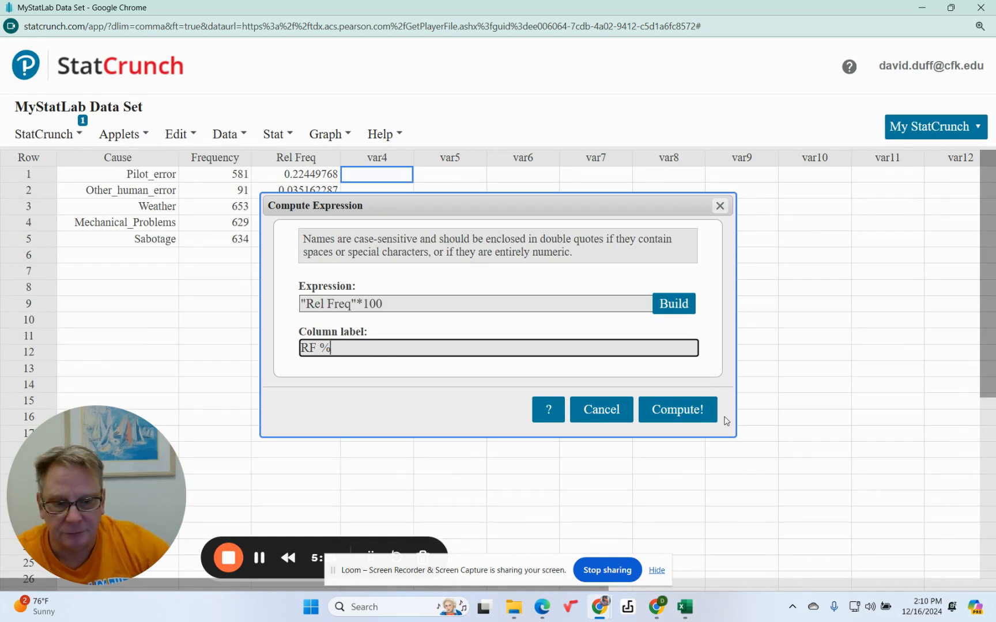
{"action": "left_click", "coordinate": [688, 412]}
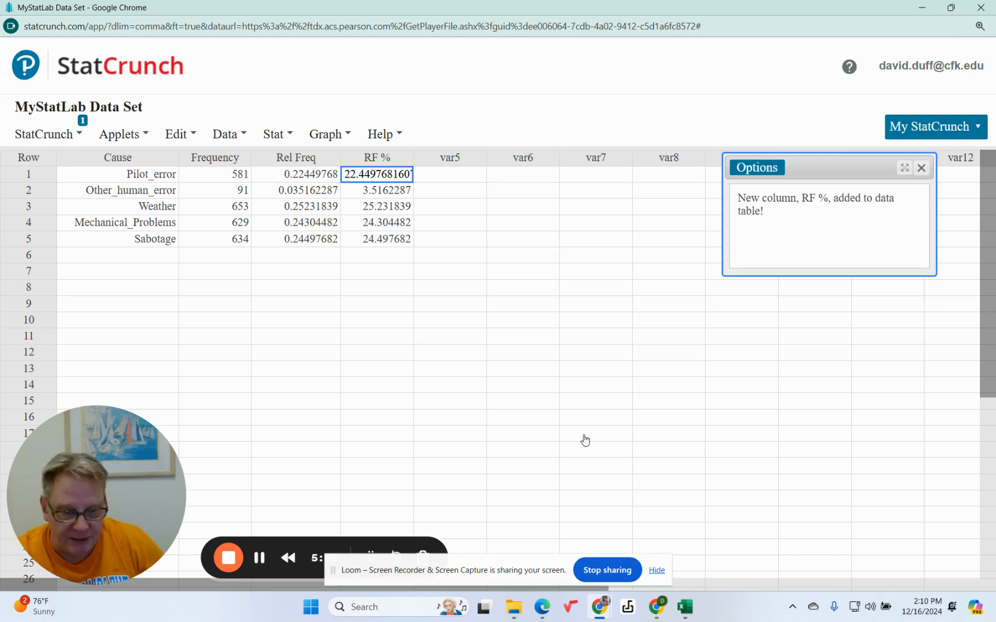
Start another computed column expression in the expression builder and insert the roundto function
{"action": "left_click", "coordinate": [464, 179]}
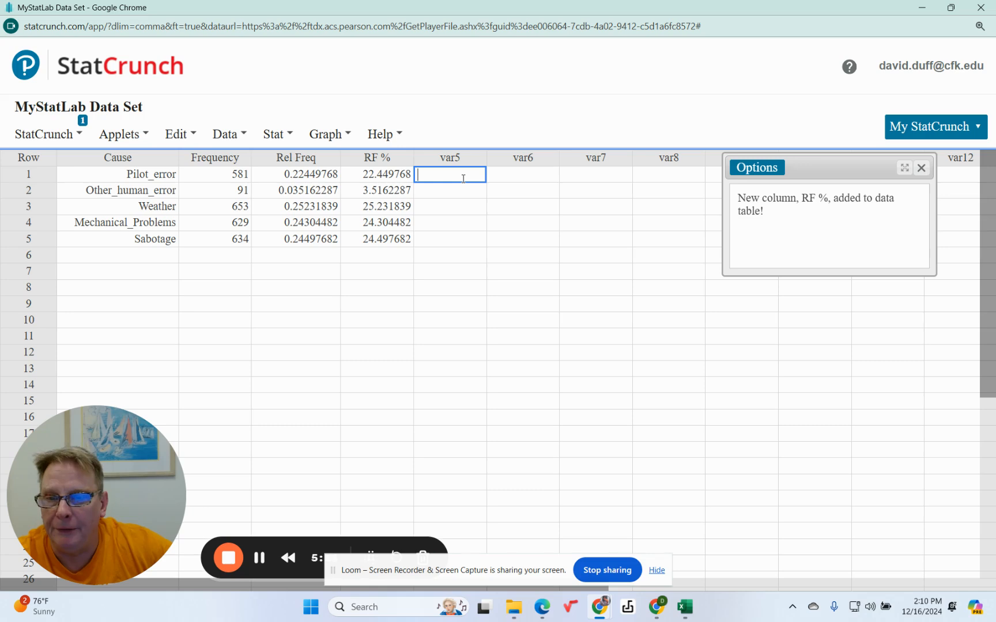
{"action": "left_click", "coordinate": [292, 137]}
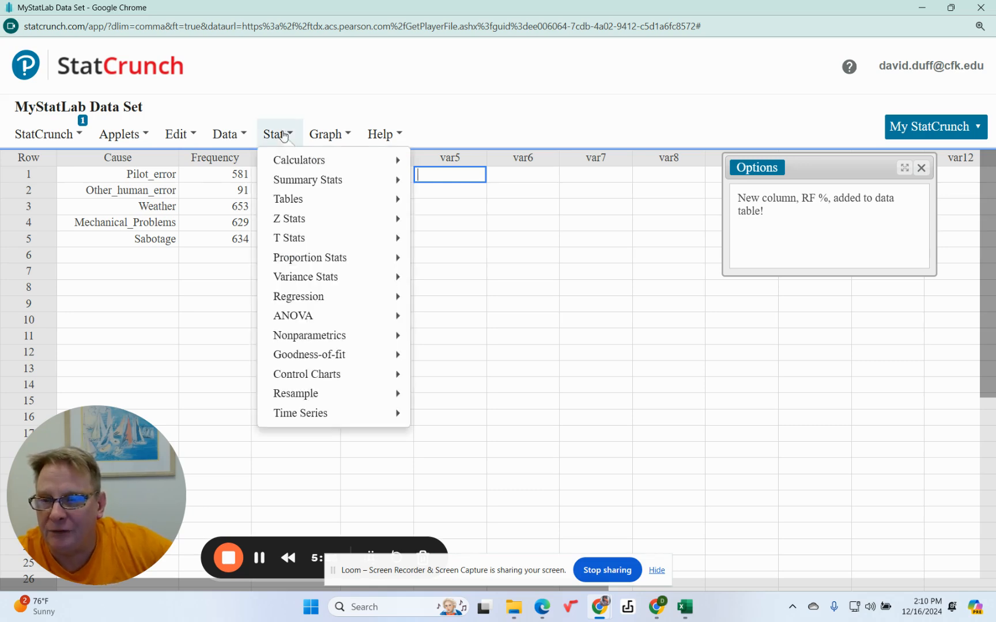
{"action": "left_click", "coordinate": [231, 136]}
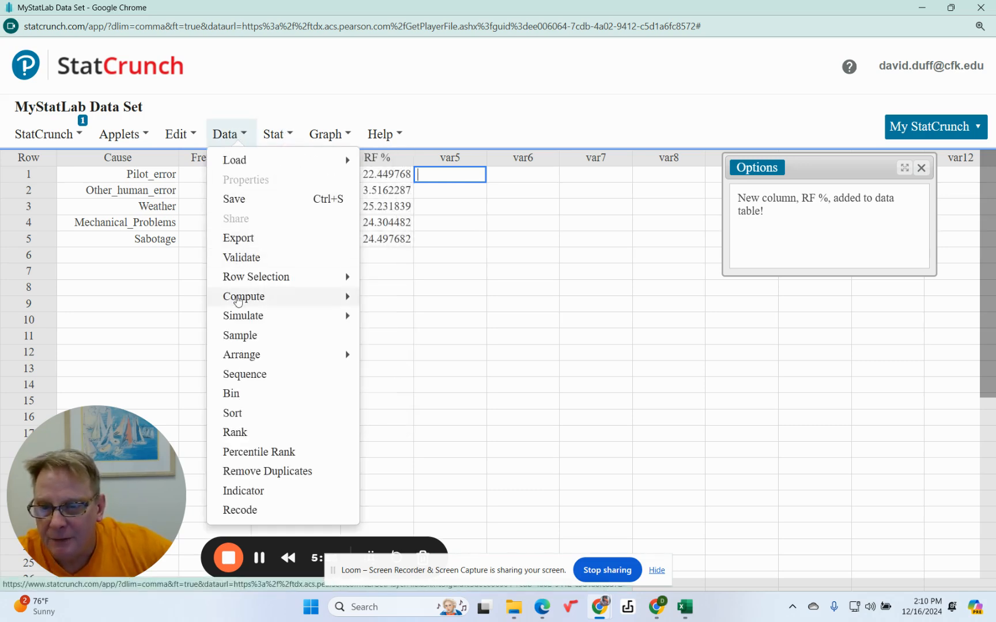
{"action": "mouse_move", "coordinate": [241, 301]}
{"action": "left_click", "coordinate": [422, 301]}
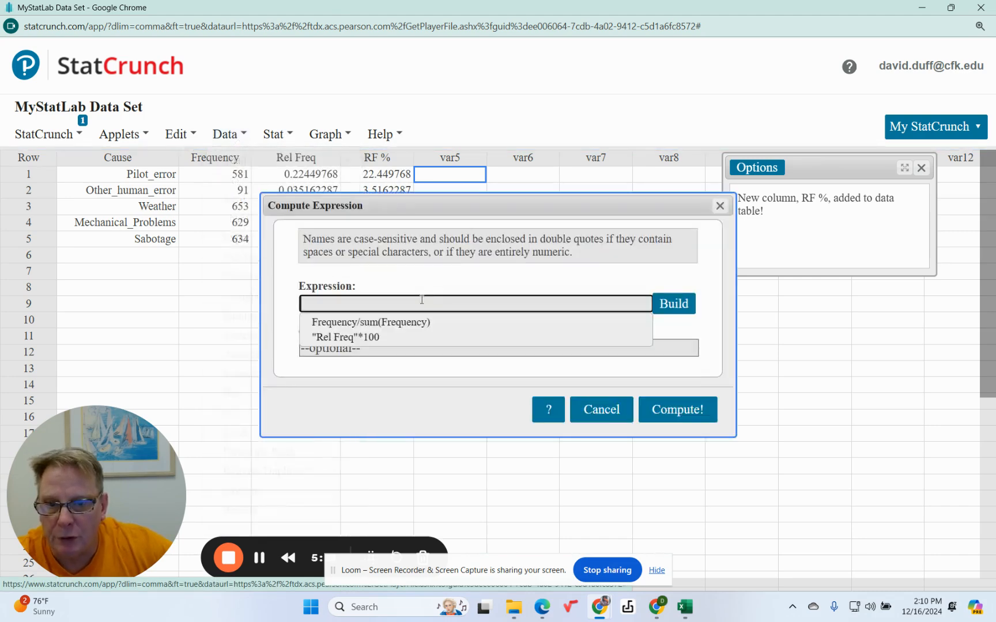
{"action": "left_click", "coordinate": [671, 307]}
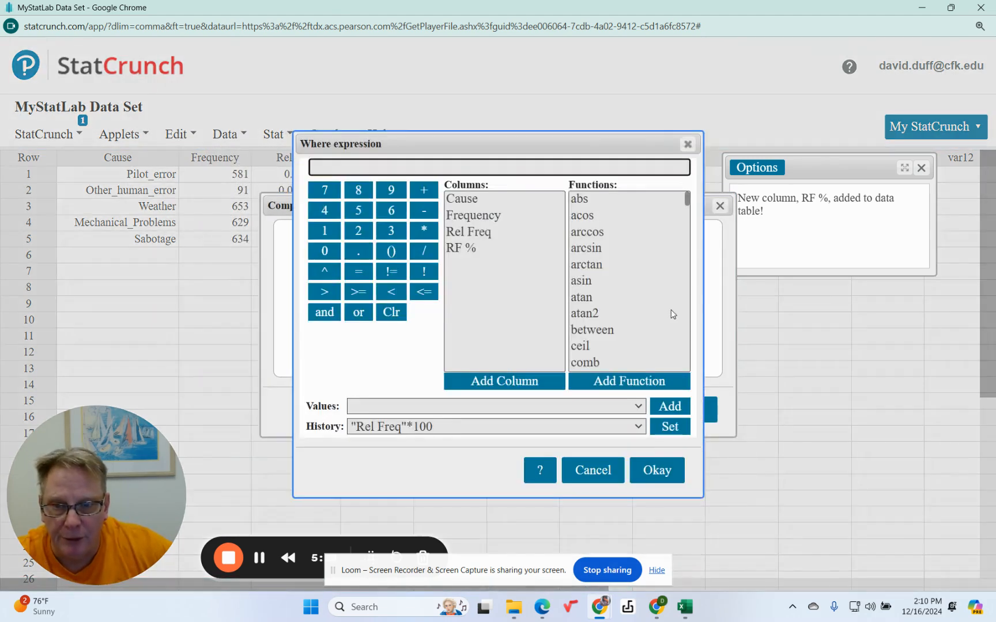
{"action": "left_click", "coordinate": [450, 248]}
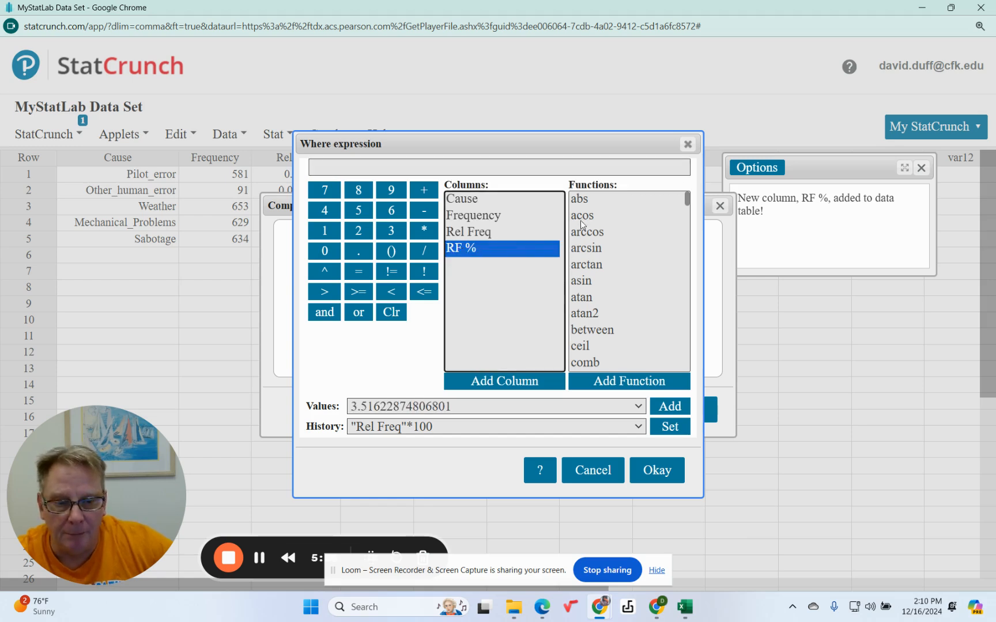
{"action": "left_click_drag", "start_coordinate": [687, 201], "coordinate": [679, 332]}
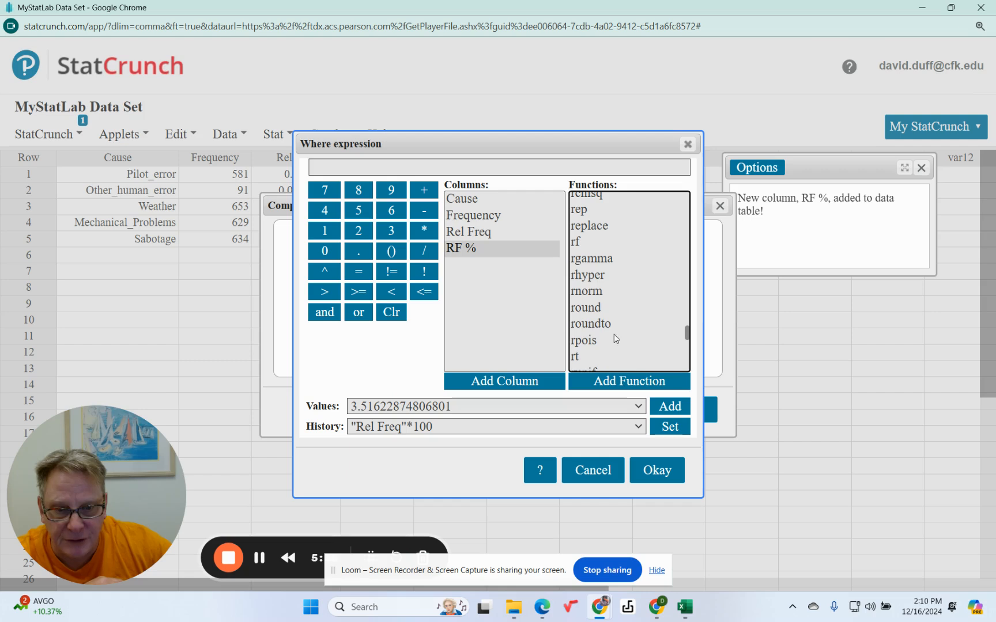
{"action": "left_click", "coordinate": [595, 324]}
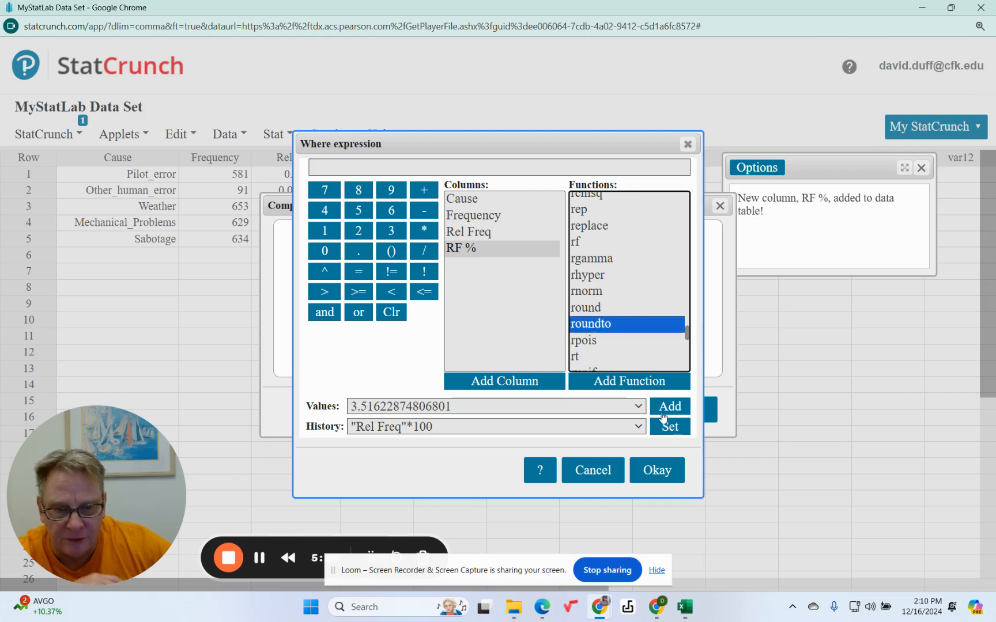
{"action": "left_click", "coordinate": [644, 382]}
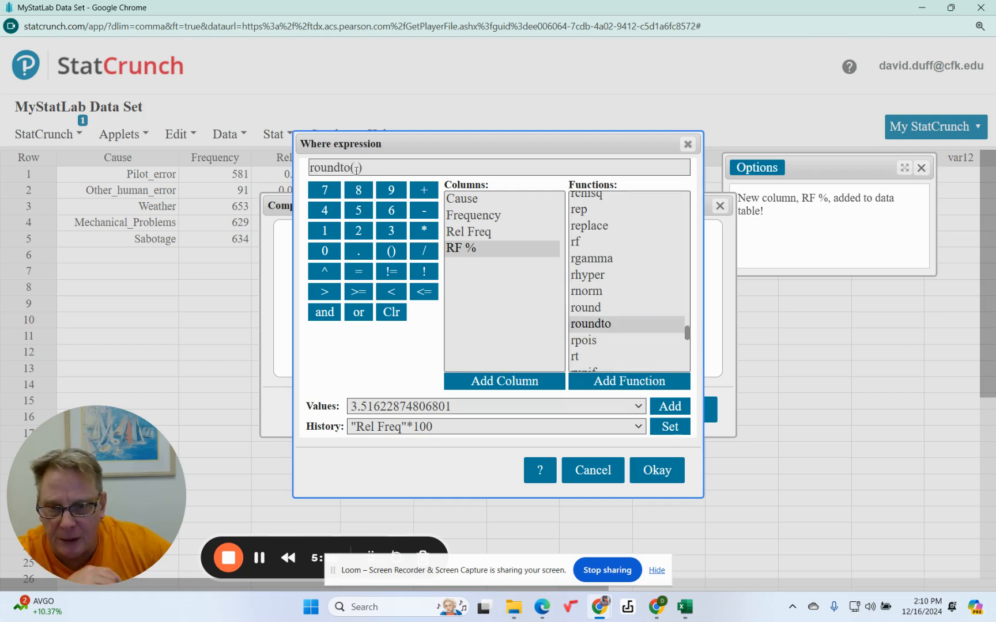
Replace the roundto placeholder arguments with the RF % column and 1 decimal place, and accept roundto("RF %",1)
{"action": "left_click", "coordinate": [365, 168]}
{"action": "left_click_drag", "start_coordinate": [365, 167], "coordinate": [355, 168]}
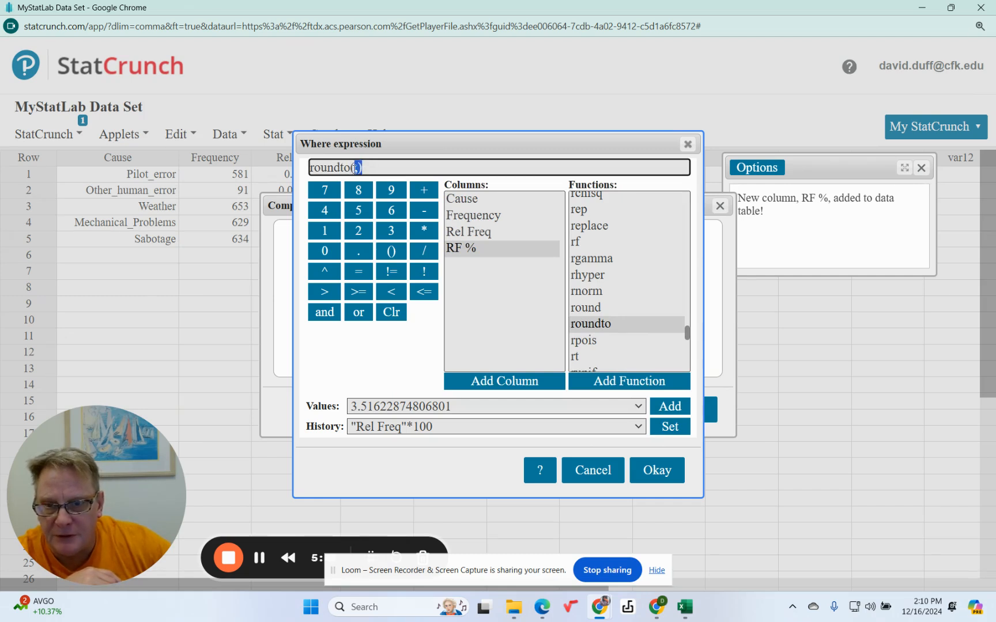
{"action": "key", "text": "BackSpace"}
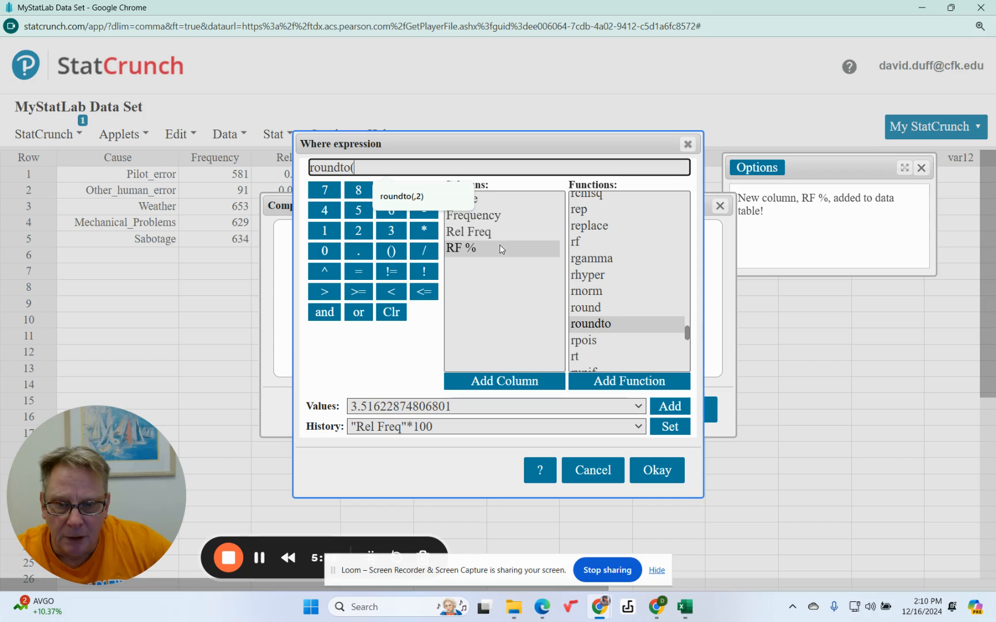
{"action": "left_click", "coordinate": [463, 249]}
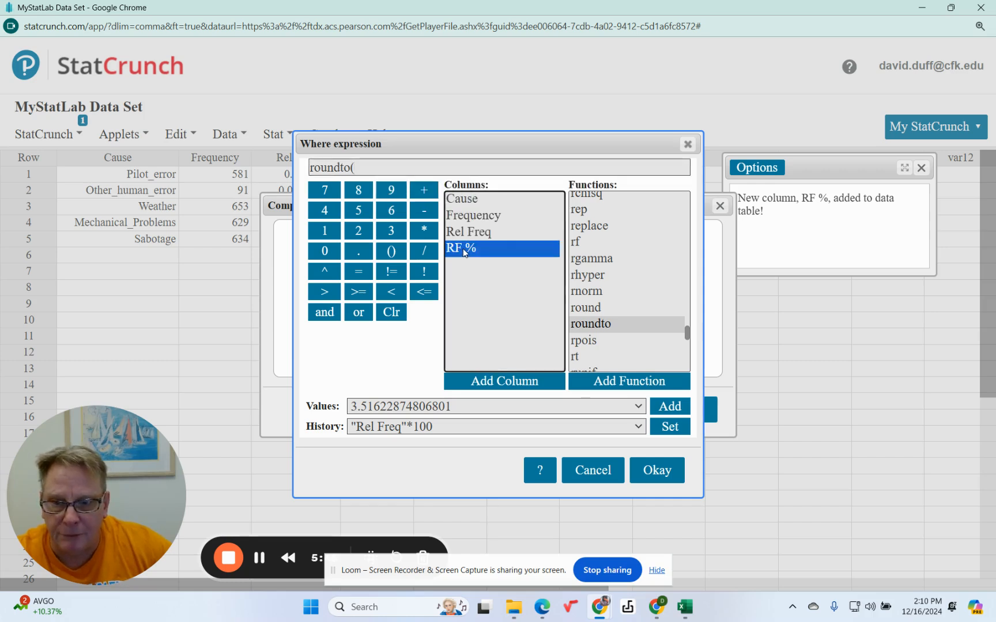
{"action": "left_click", "coordinate": [493, 381]}
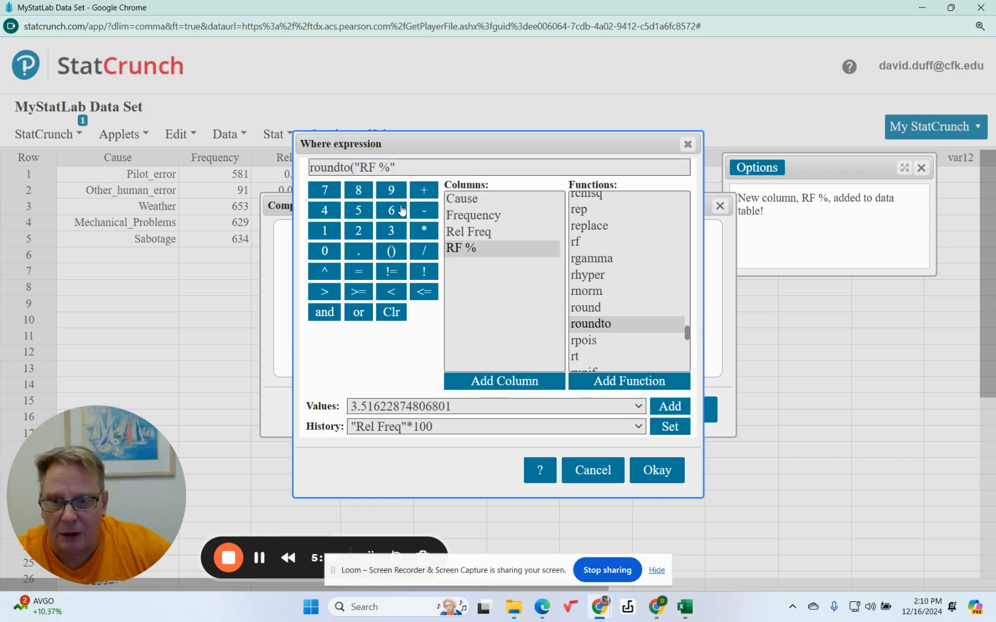
{"action": "left_click", "coordinate": [410, 167]}
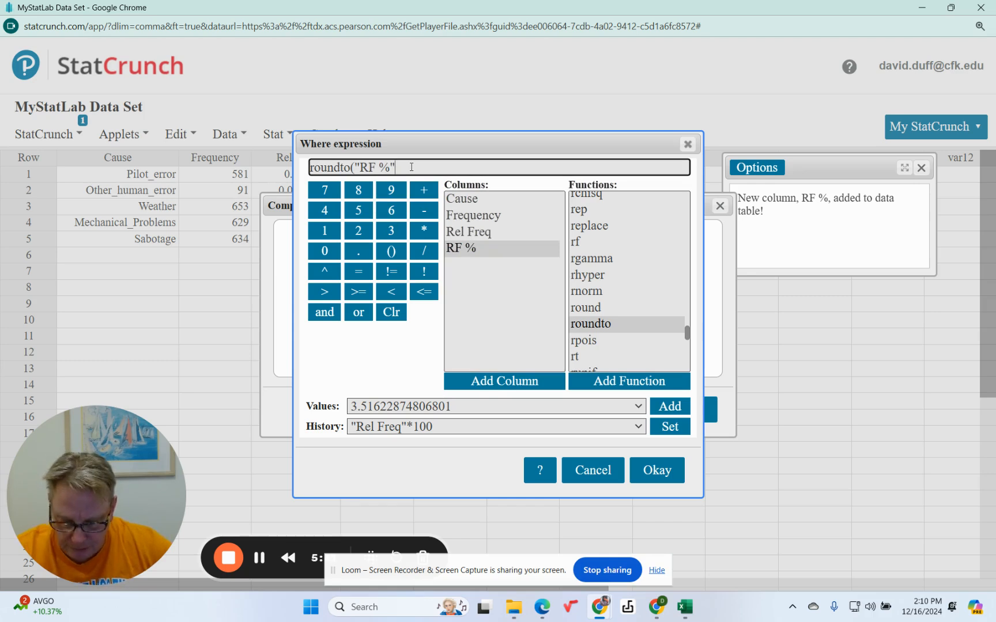
{"action": "type", "text": ",1"}
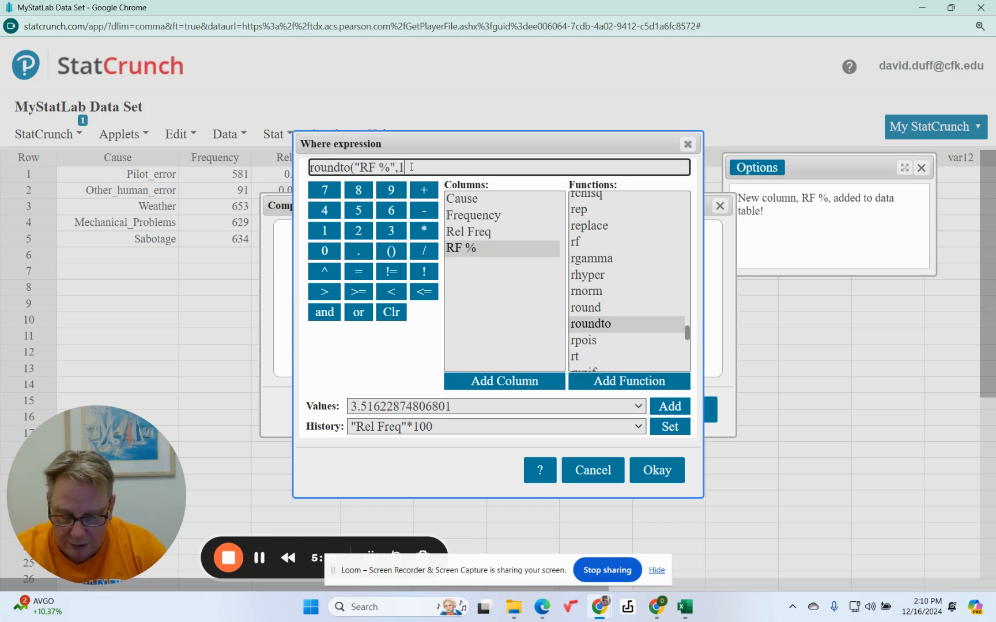
{"action": "type", "text": ")"}
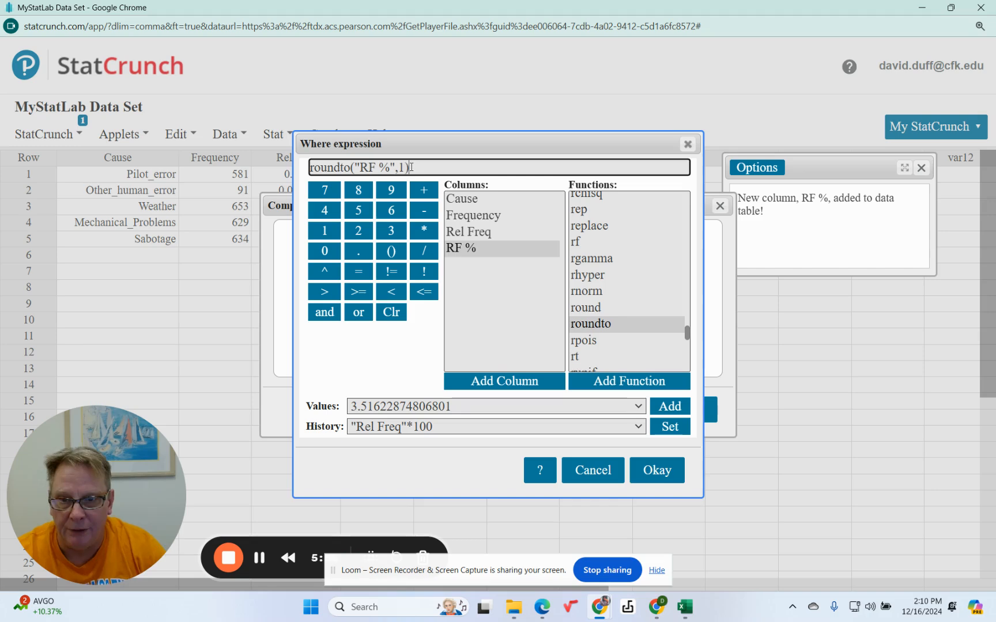
{"action": "left_click", "coordinate": [657, 470]}
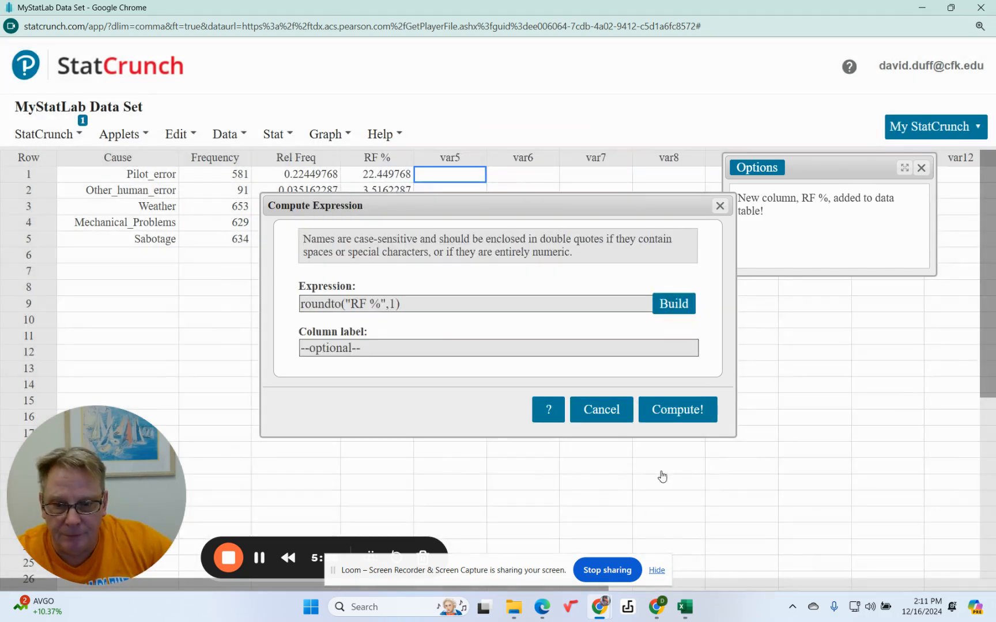
Label the rounded column final answer and compute it
{"action": "left_click", "coordinate": [379, 345]}
{"action": "type", "text": "f"}
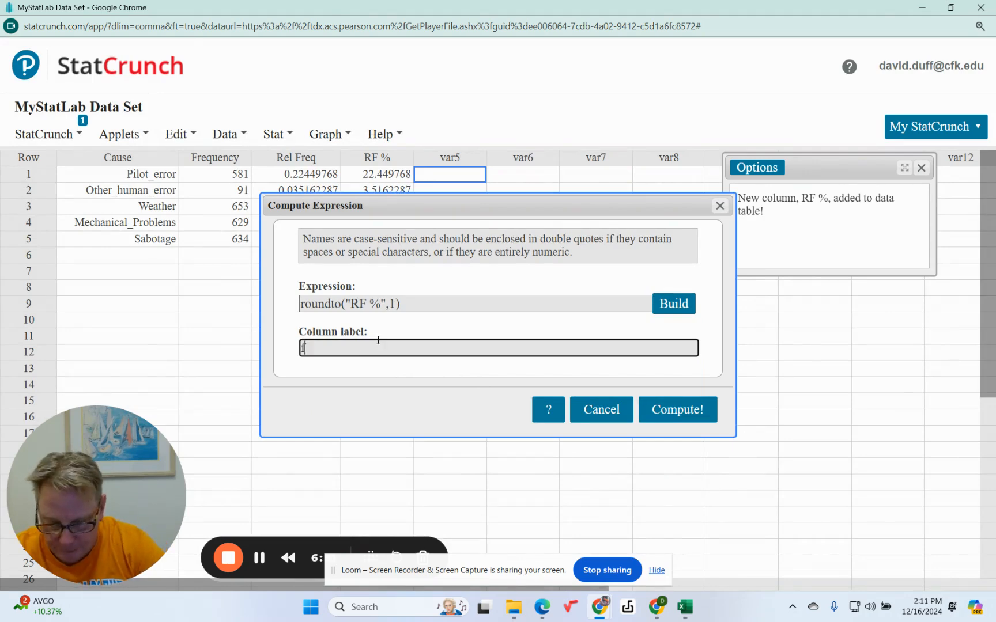
{"action": "type", "text": "inal answer"}
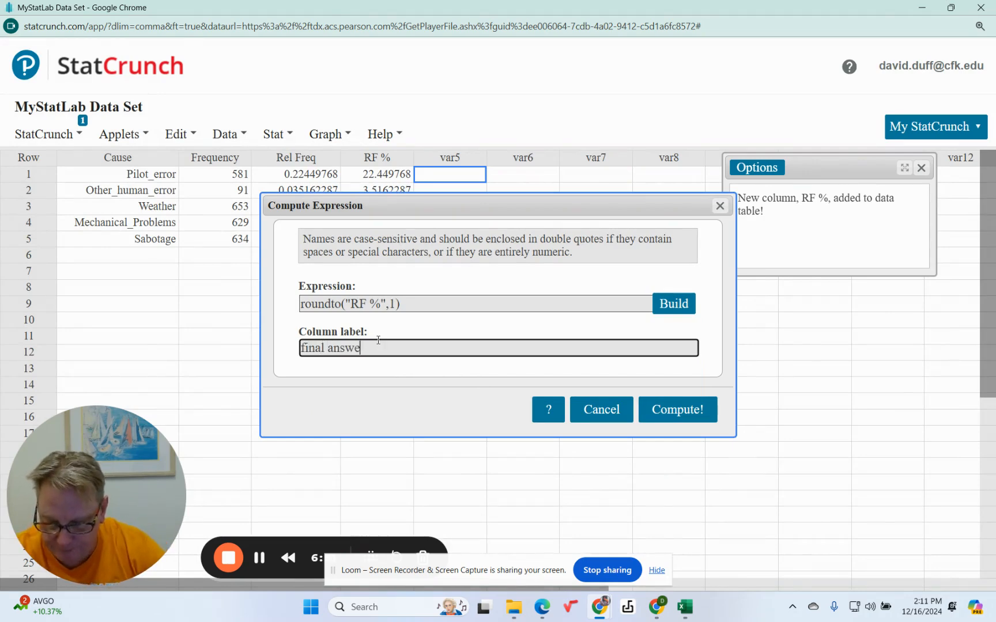
{"action": "left_click", "coordinate": [686, 416]}
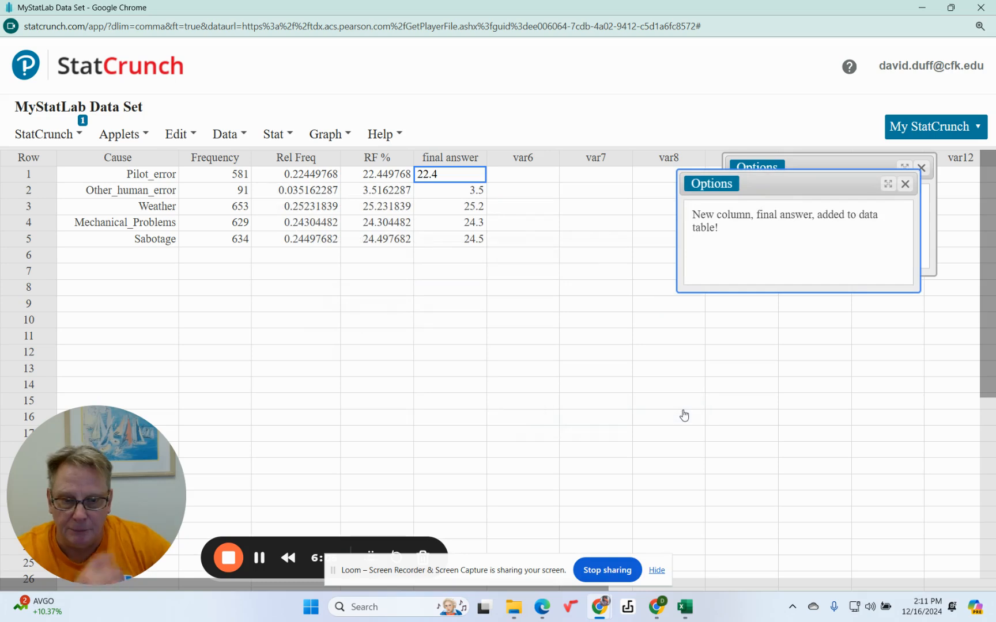